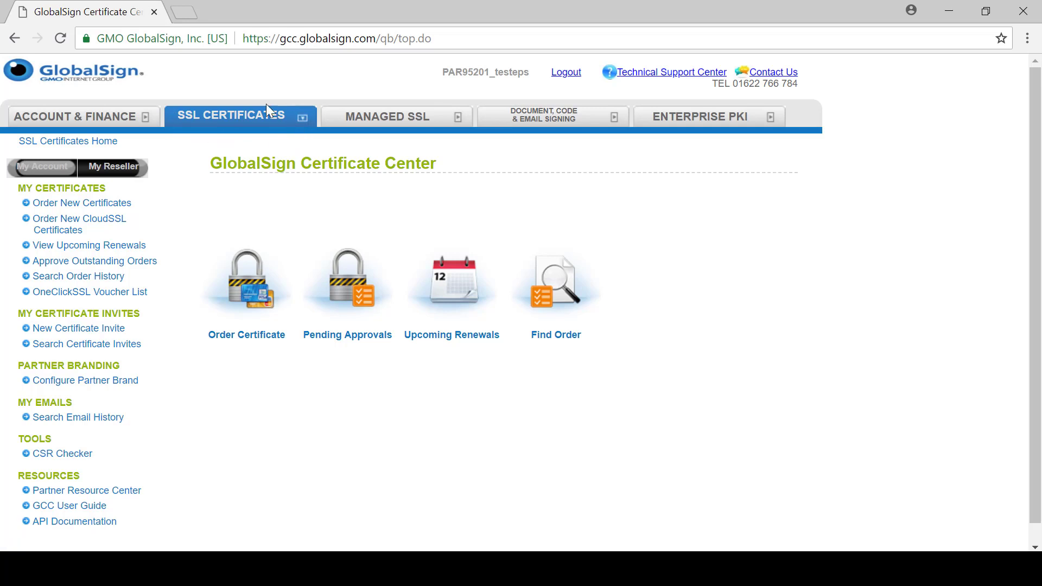
Open the Products/Price Management page for the reseller accounts
left_click(130, 170)
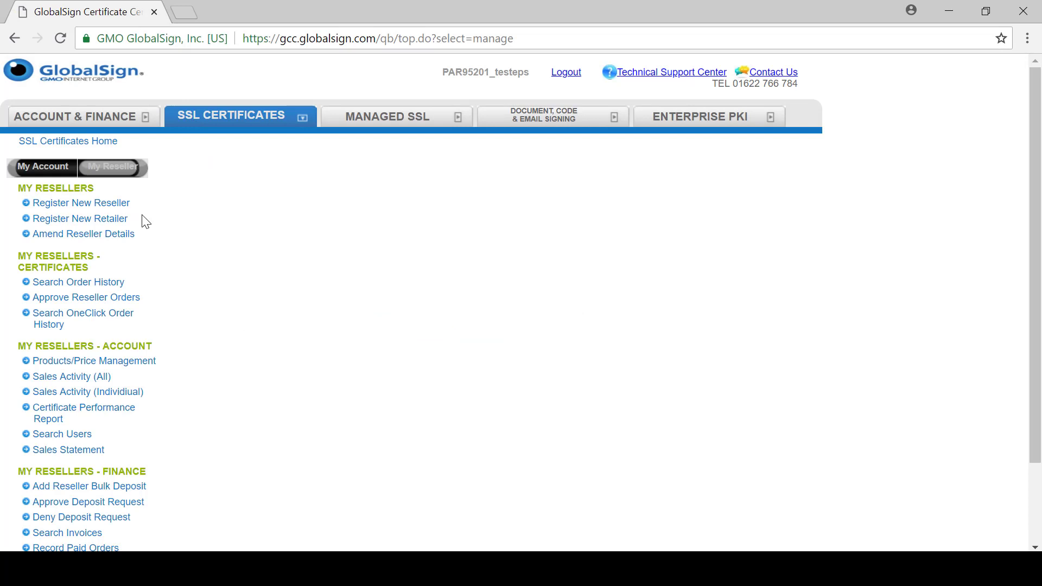
scroll(147, 221, "down", 3)
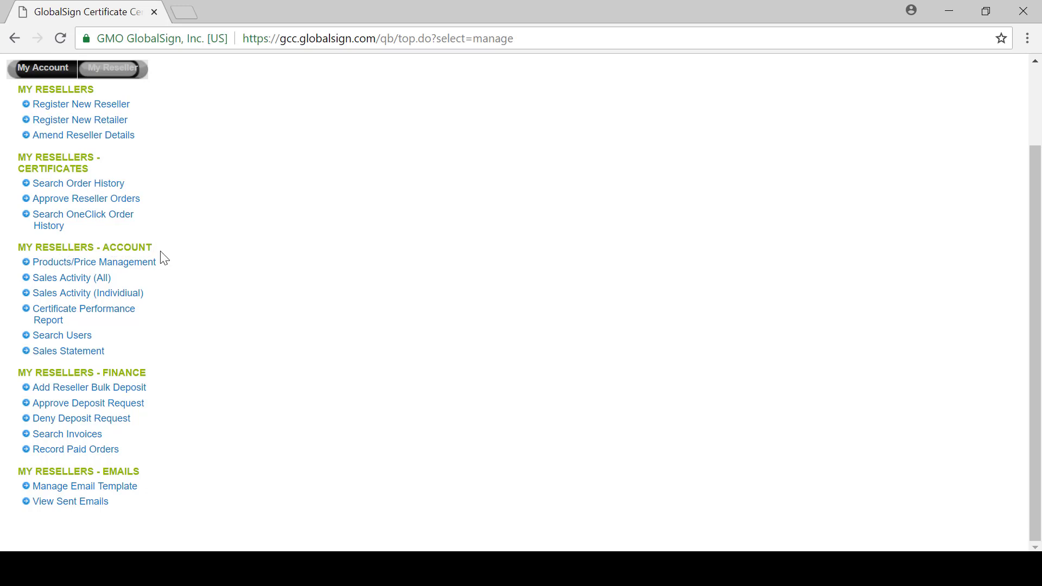
left_click(115, 265)
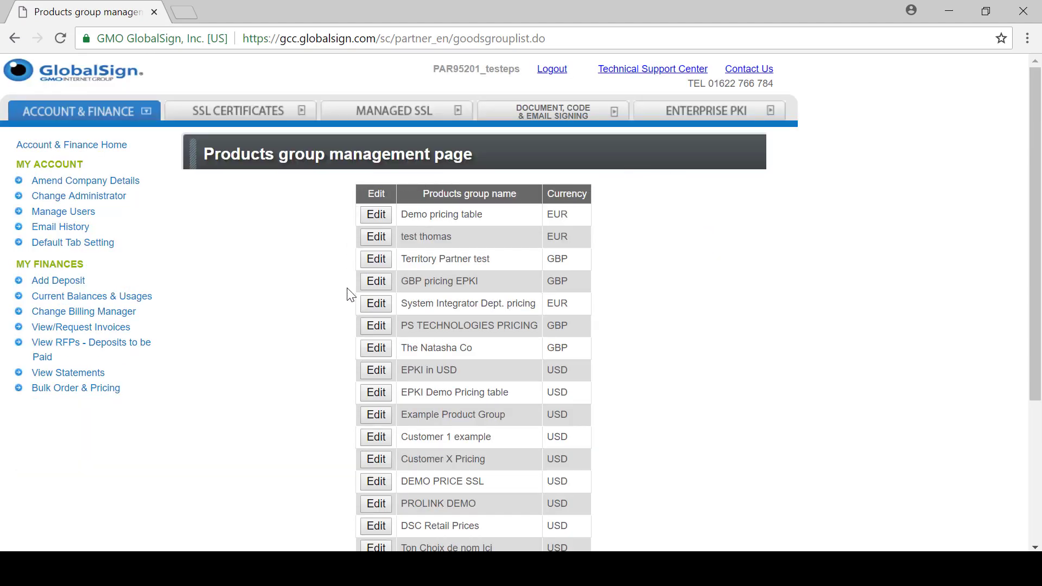
Look through the list of existing products groups and their currencies
scroll(349, 294, "down", 4)
scroll(349, 296, "up", 4)
scroll(348, 393, "down", 4)
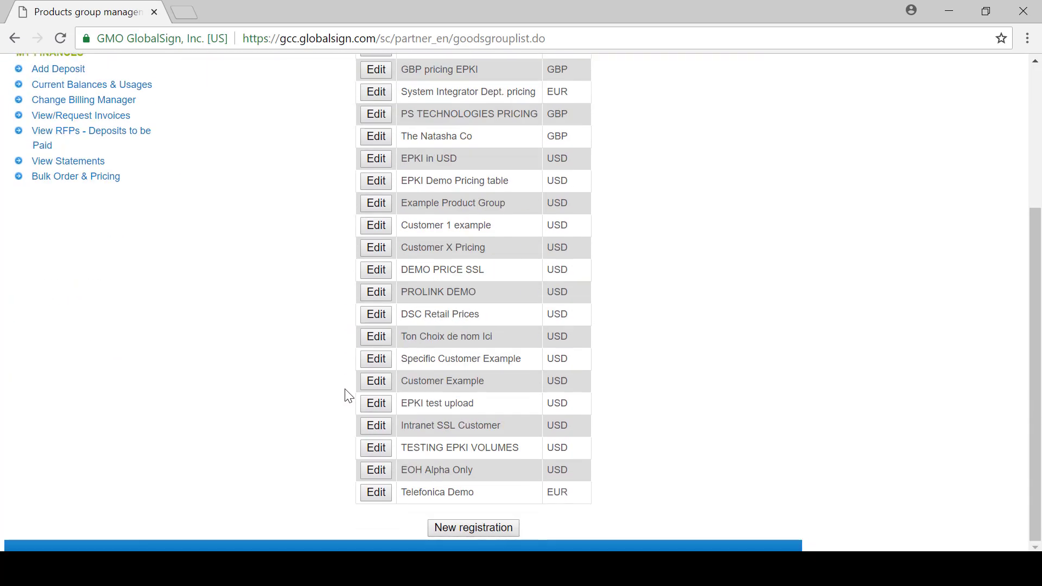
scroll(342, 380, "up", 4)
scroll(316, 284, "down", 4)
scroll(432, 241, "up", 4)
scroll(294, 310, "down", 1)
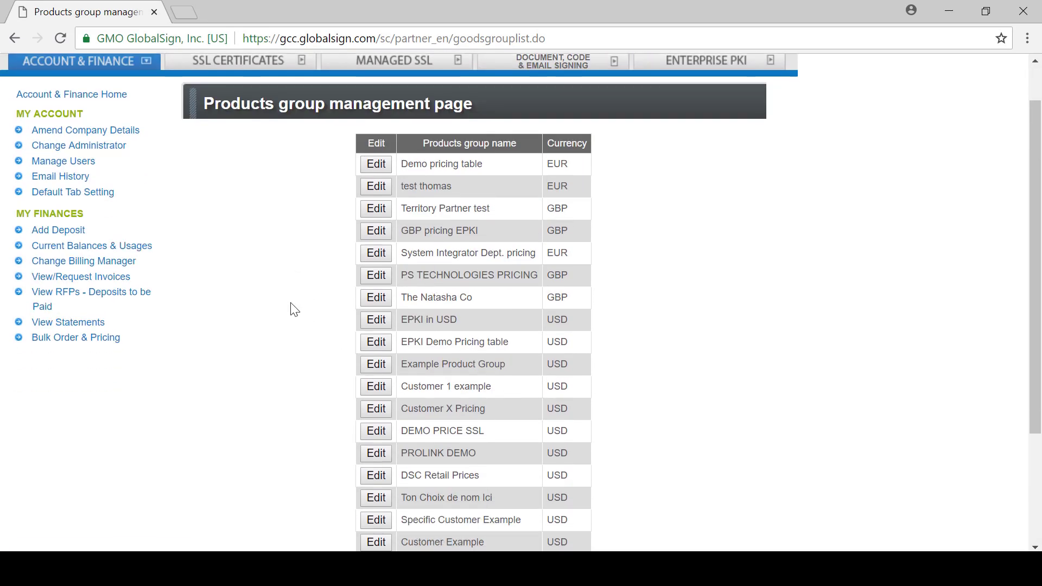
scroll(294, 310, "down", 3)
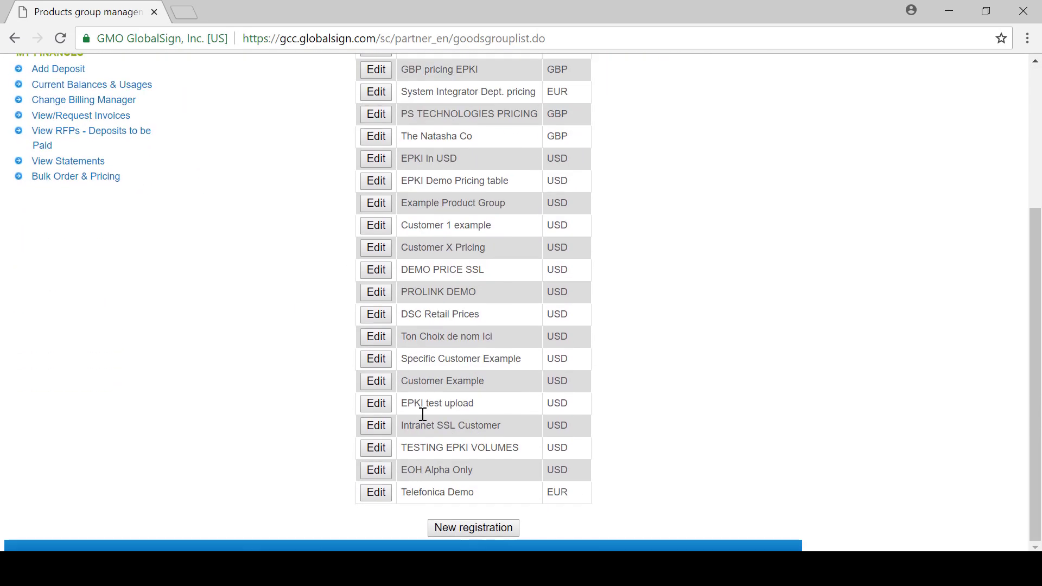
Register a new products group named "Retail pricing" with EUR as its currency
left_click(457, 530)
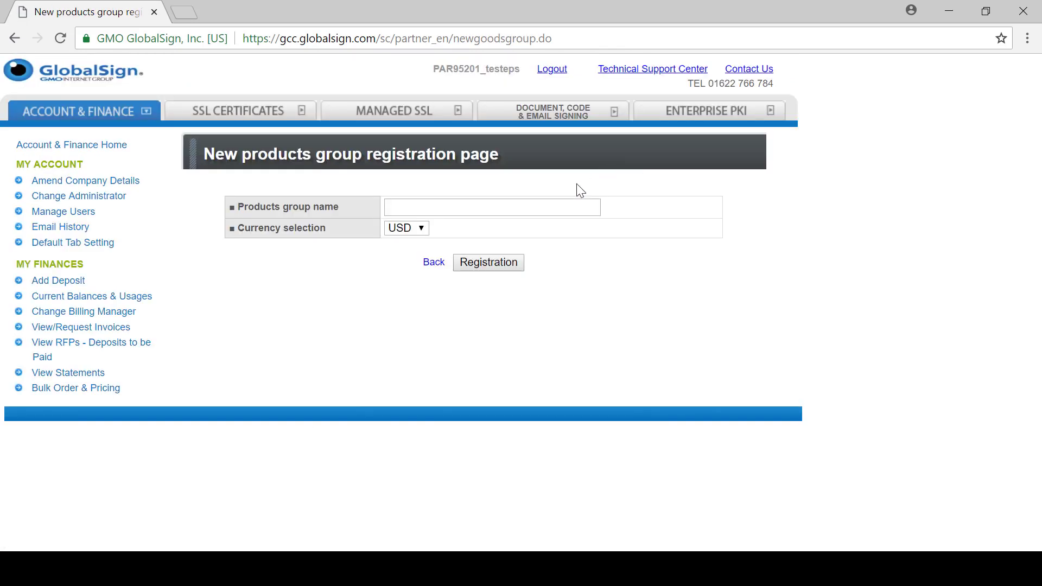
left_click(486, 208)
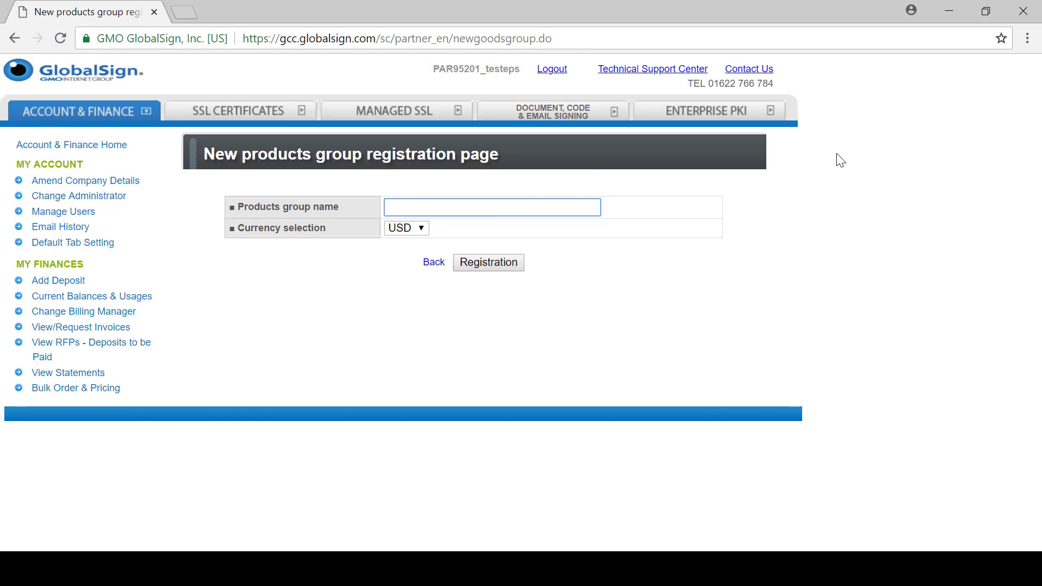
type("Ri")
type("tail pr")
type("icing")
left_click(418, 230)
scroll(427, 382, "down", 5)
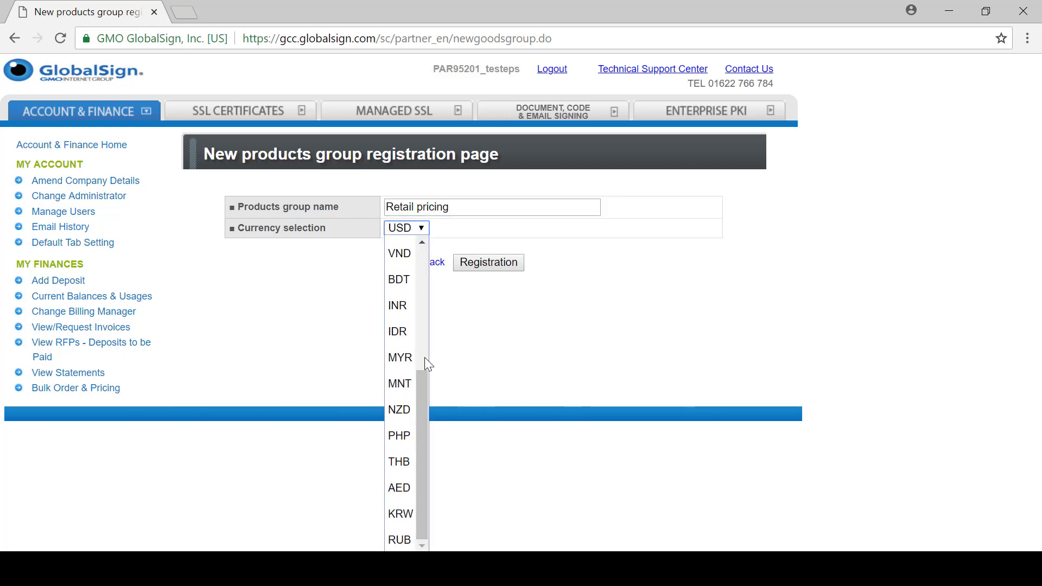
scroll(422, 373, "up", 4)
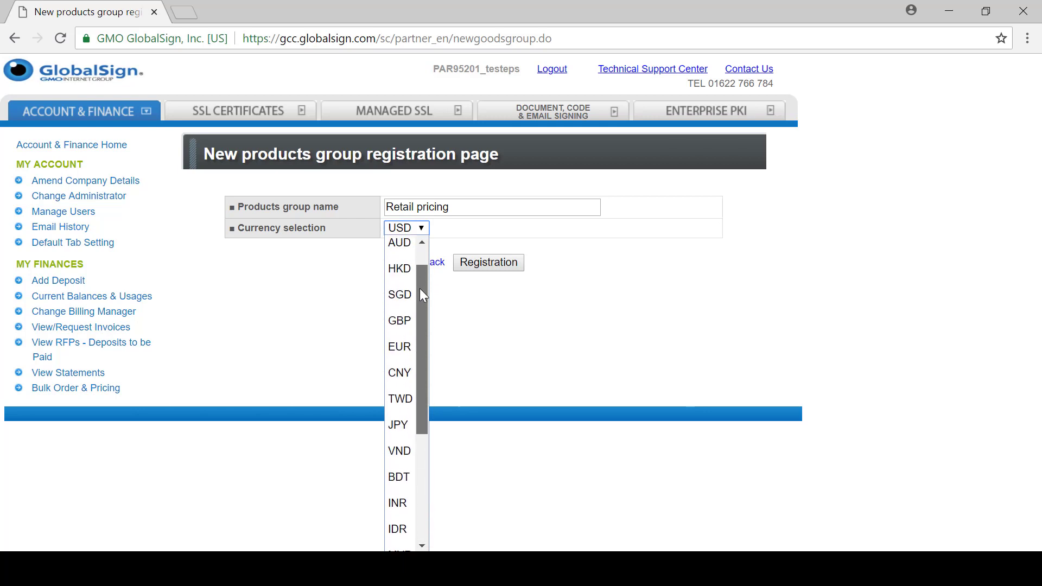
left_click(410, 358)
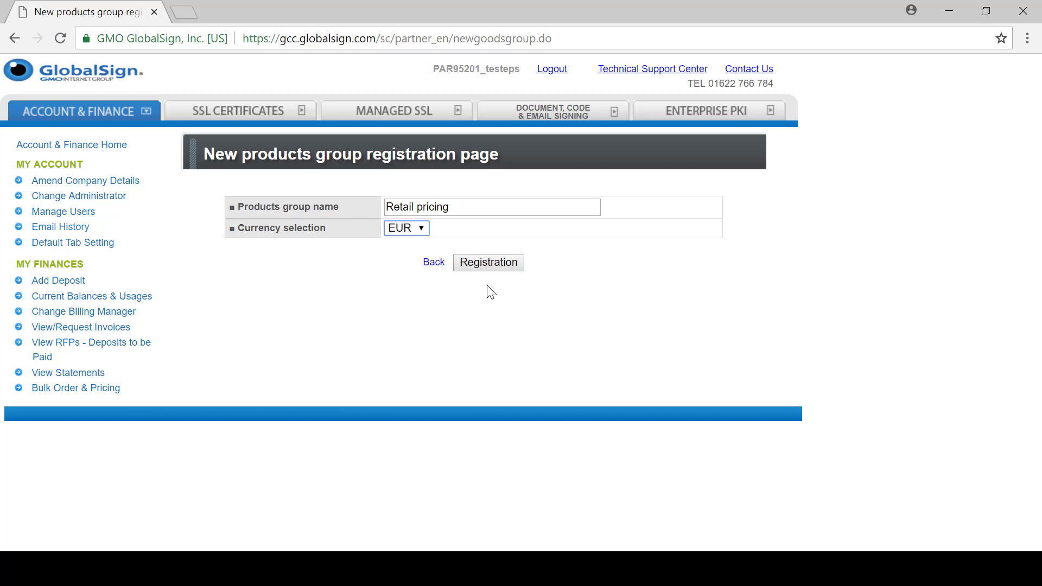
left_click(475, 266)
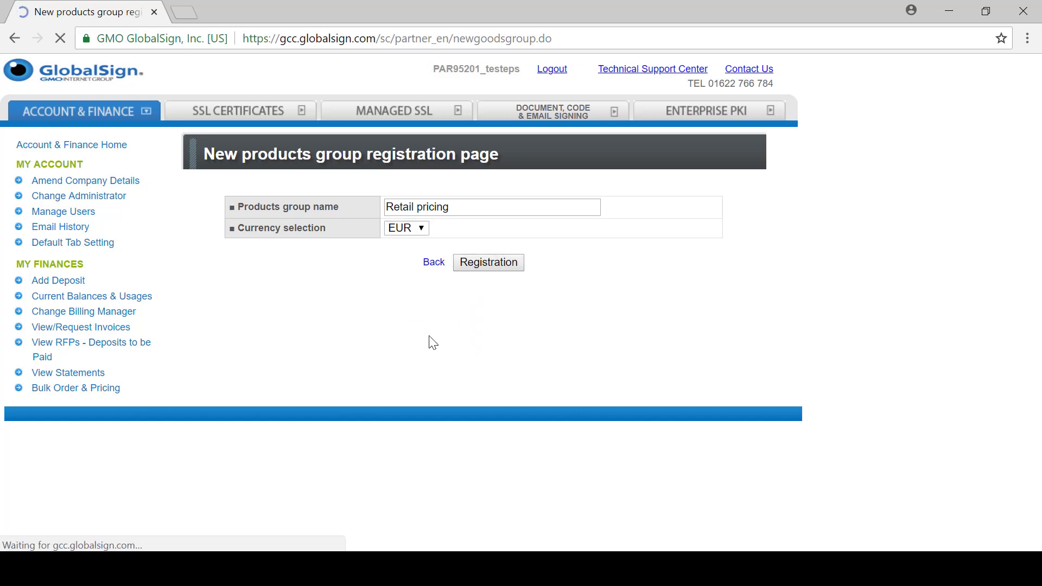
left_click(499, 262)
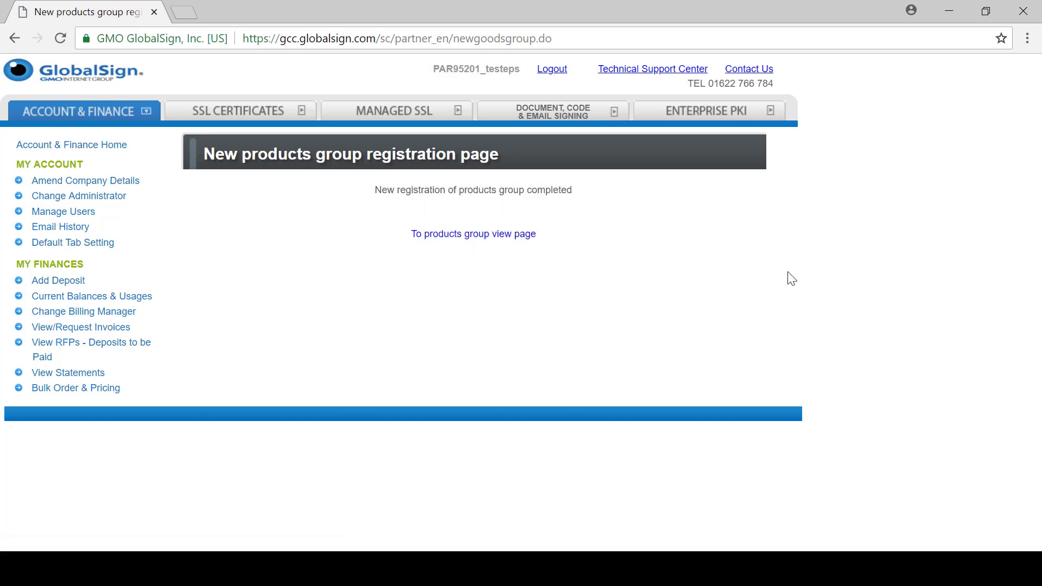
Return to the products group list and open the Retail pricing group for editing
left_click(488, 236)
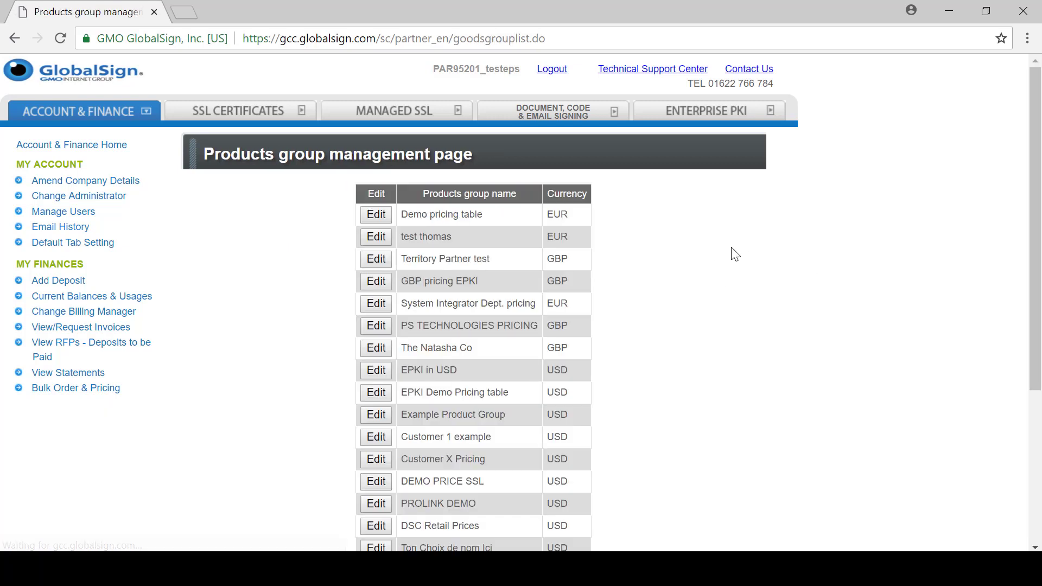
scroll(730, 256, "down", 5)
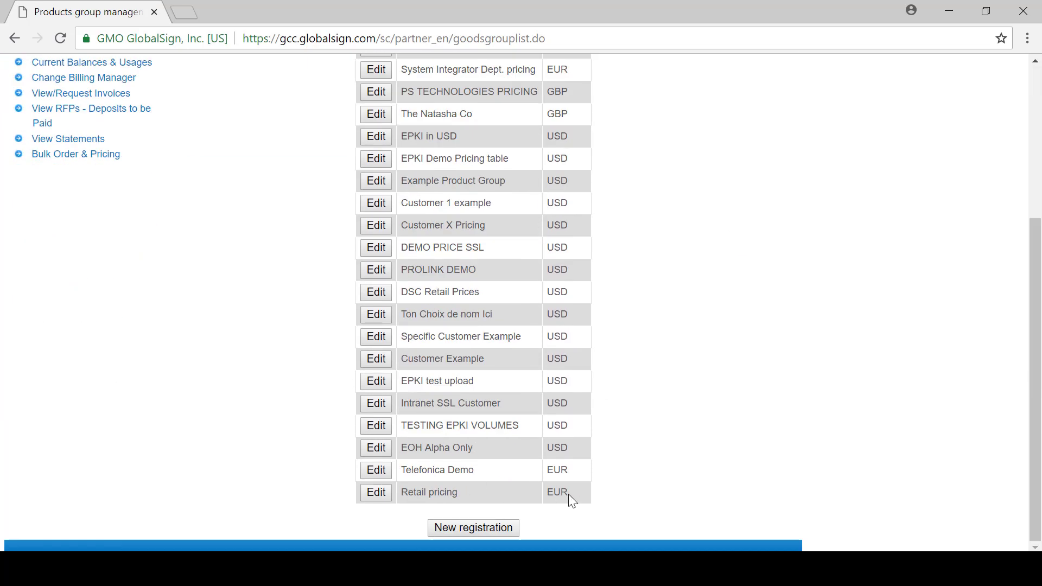
left_click(381, 498)
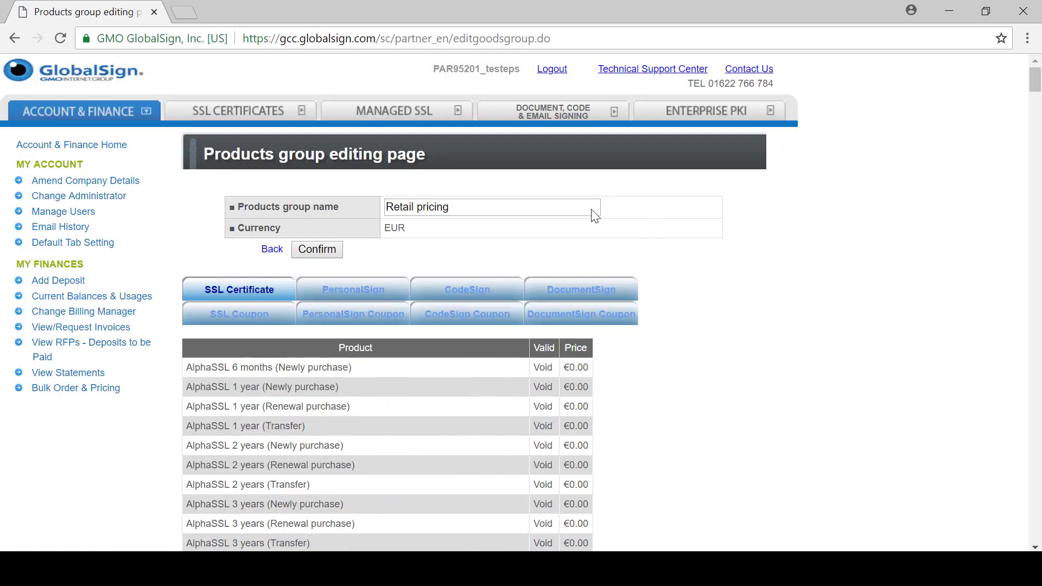
Examine the Retail pricing group's product lists for SSL Certificate, PersonalSign, CodeSign and DocumentSign
scroll(686, 363, "down", 5)
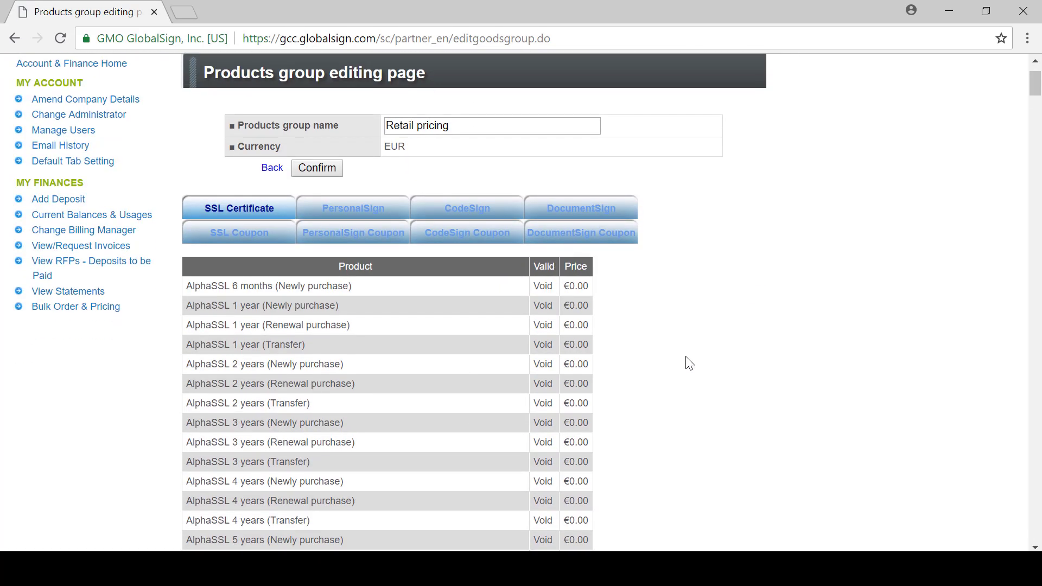
scroll(684, 363, "up", 4)
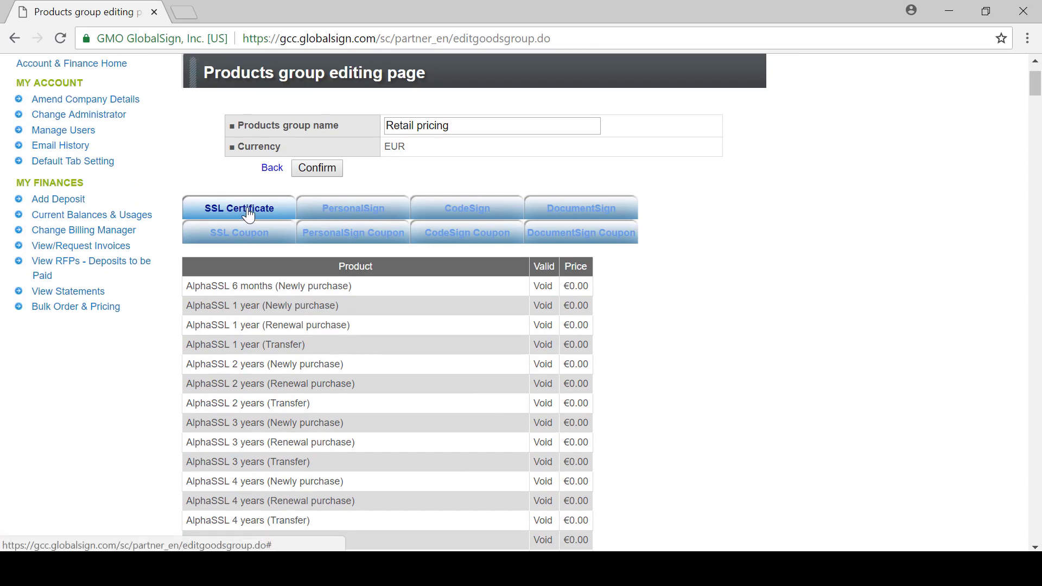
left_click(319, 214)
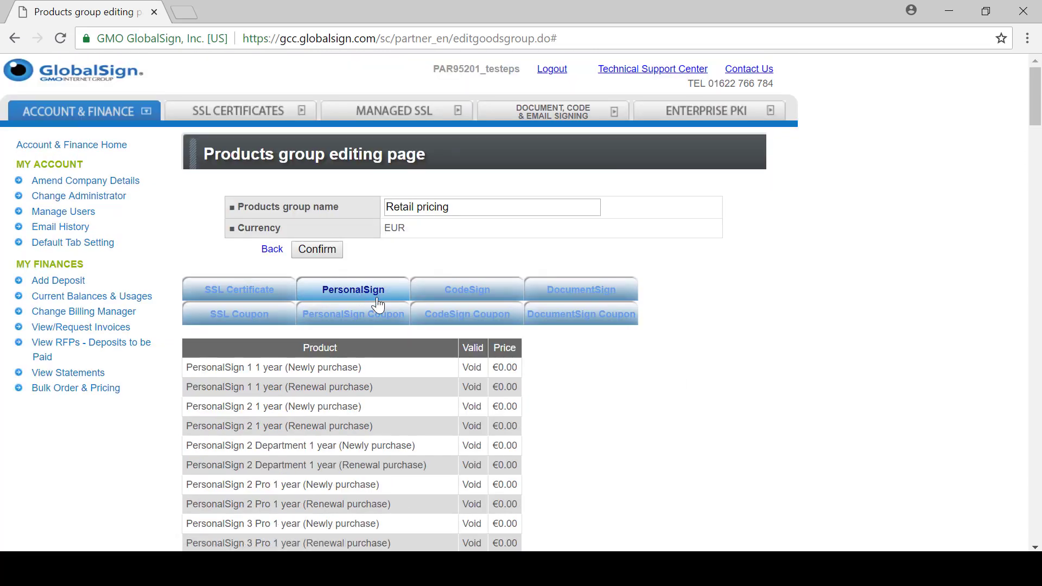
left_click(456, 298)
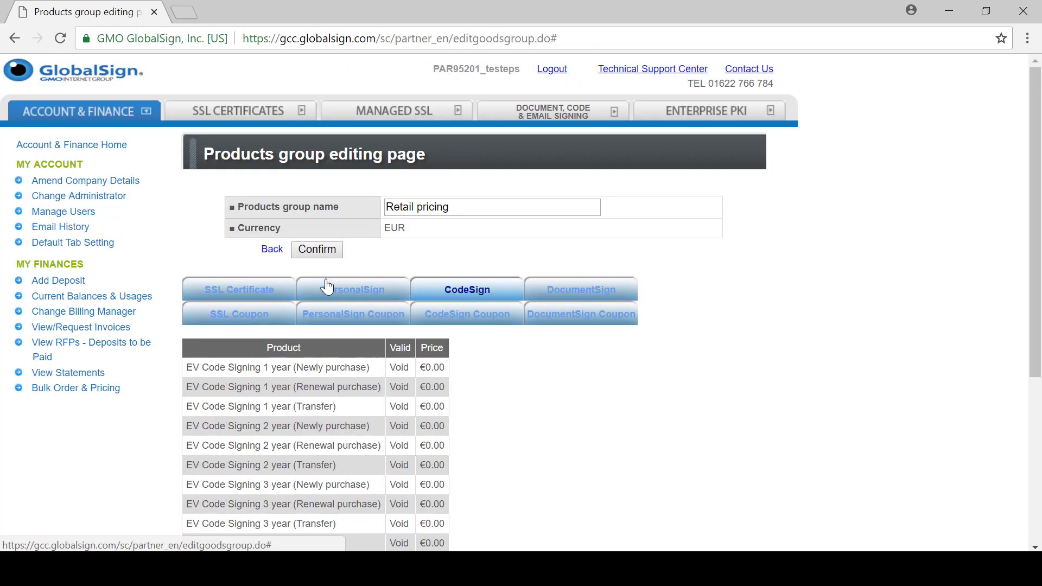
left_click(361, 296)
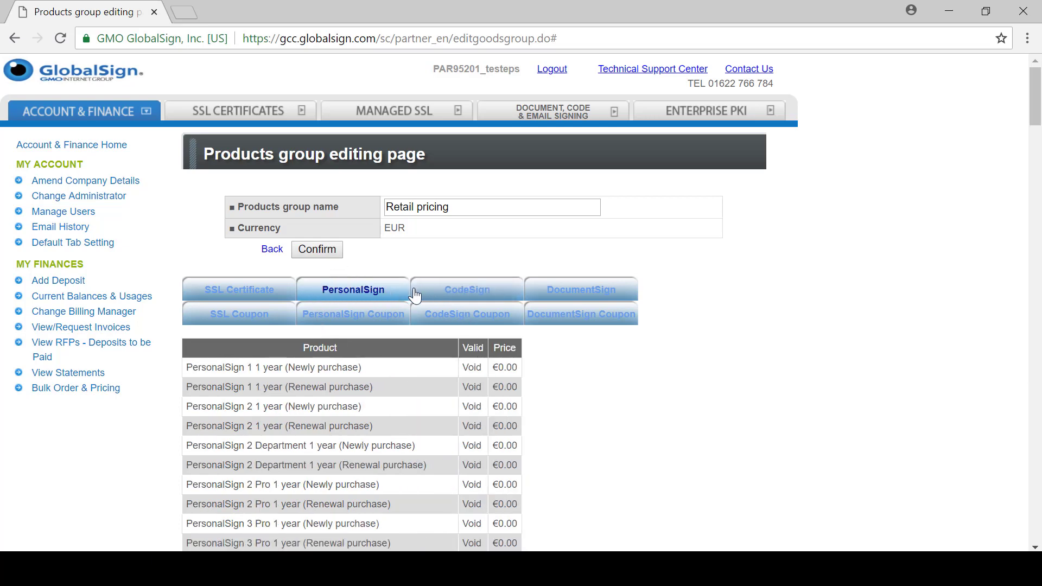
scroll(393, 300, "down", 6)
scroll(389, 308, "down", 13)
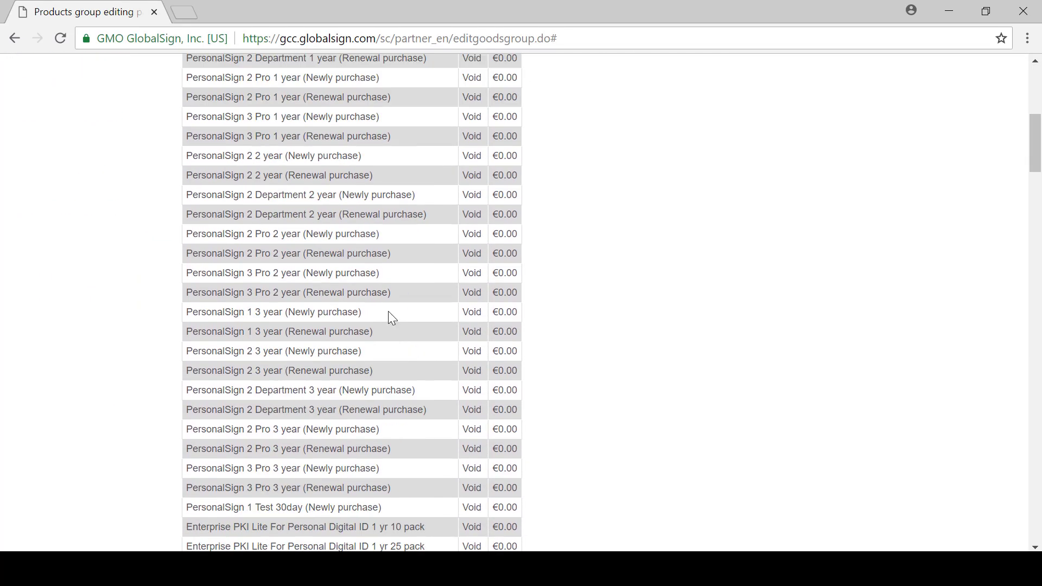
scroll(380, 320, "up", 19)
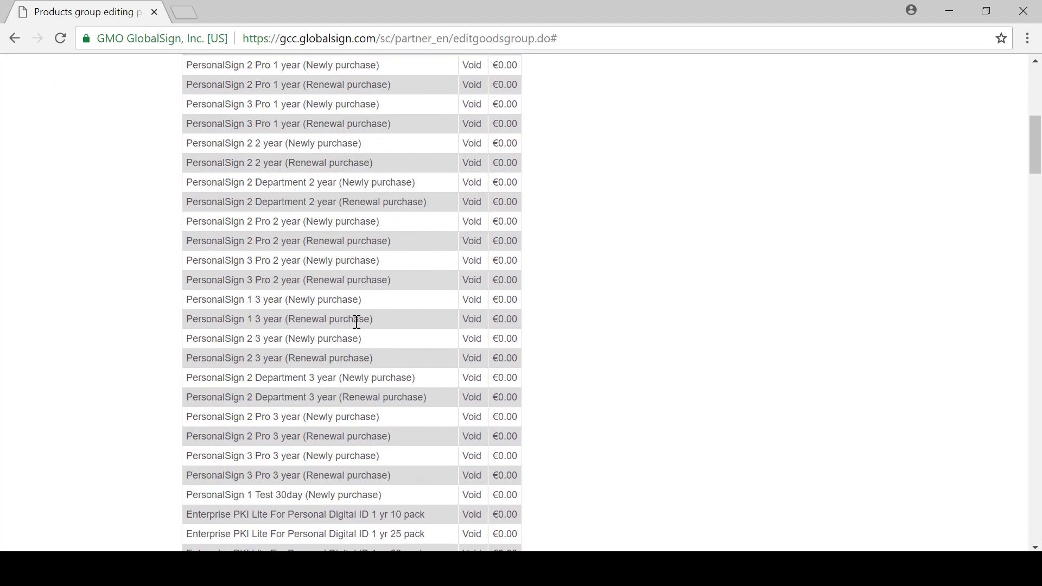
left_click(455, 289)
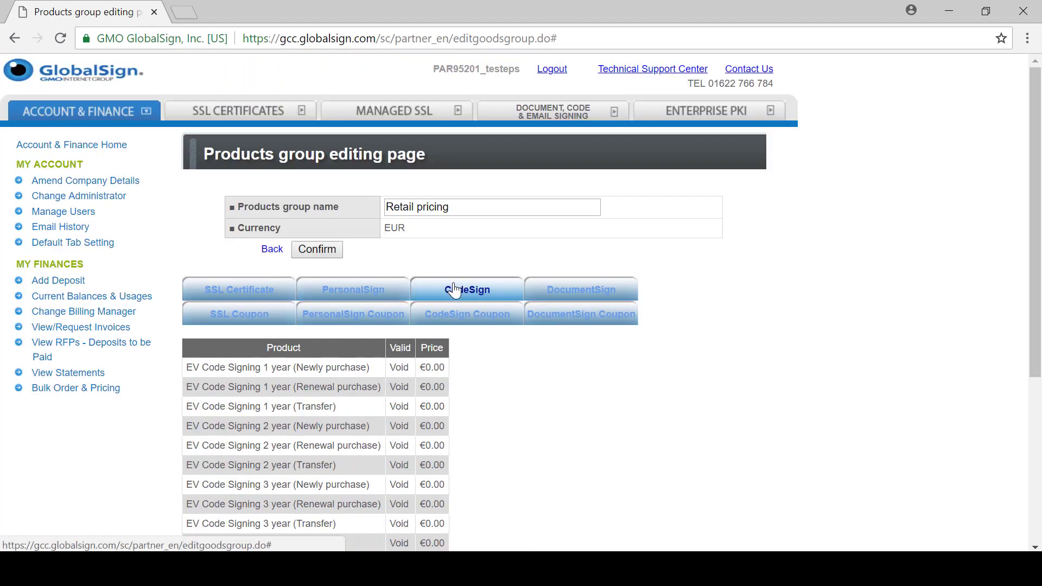
left_click(551, 294)
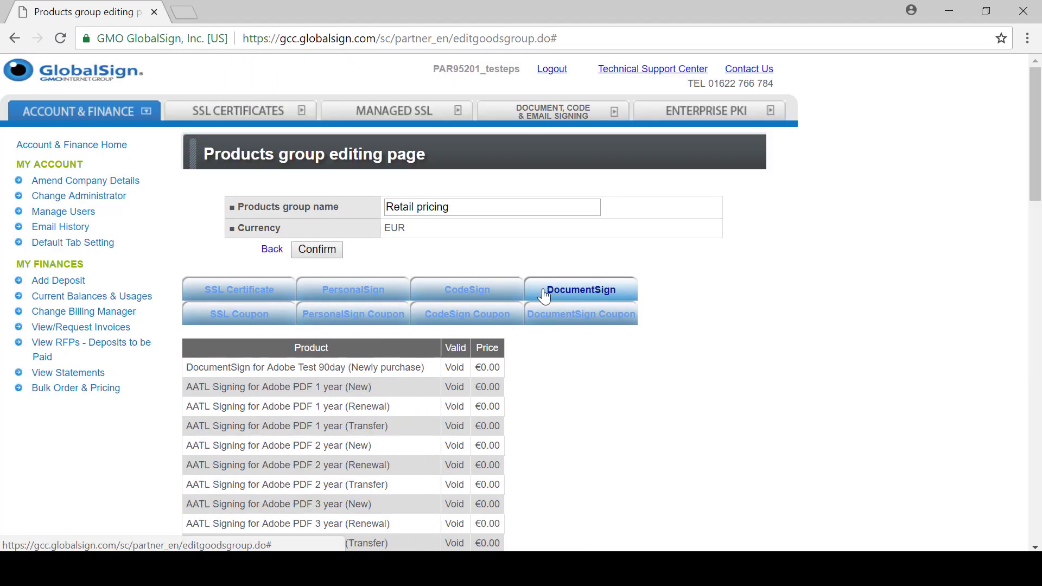
scroll(551, 295, "down", 1)
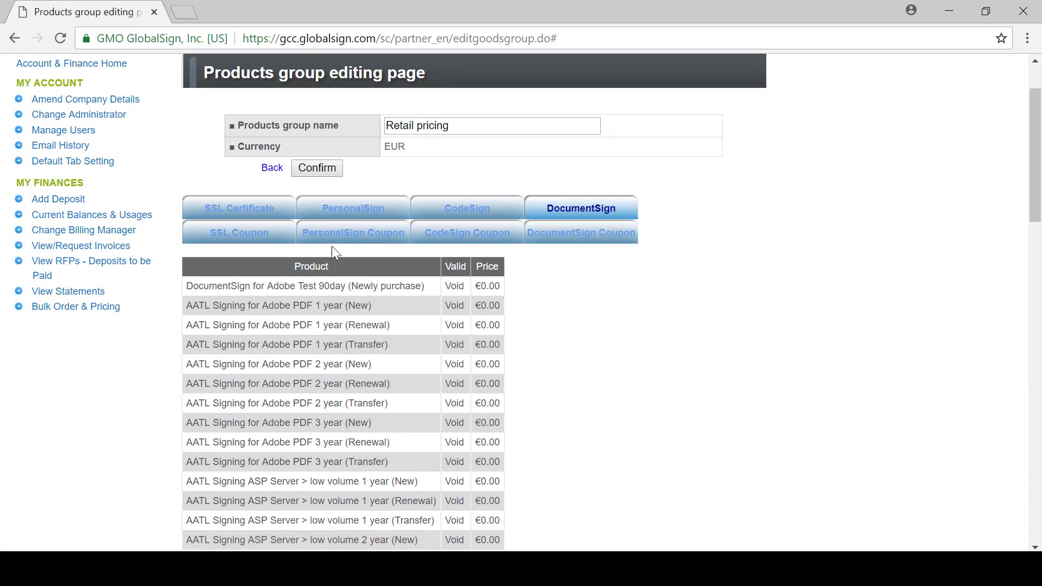
left_click(368, 213)
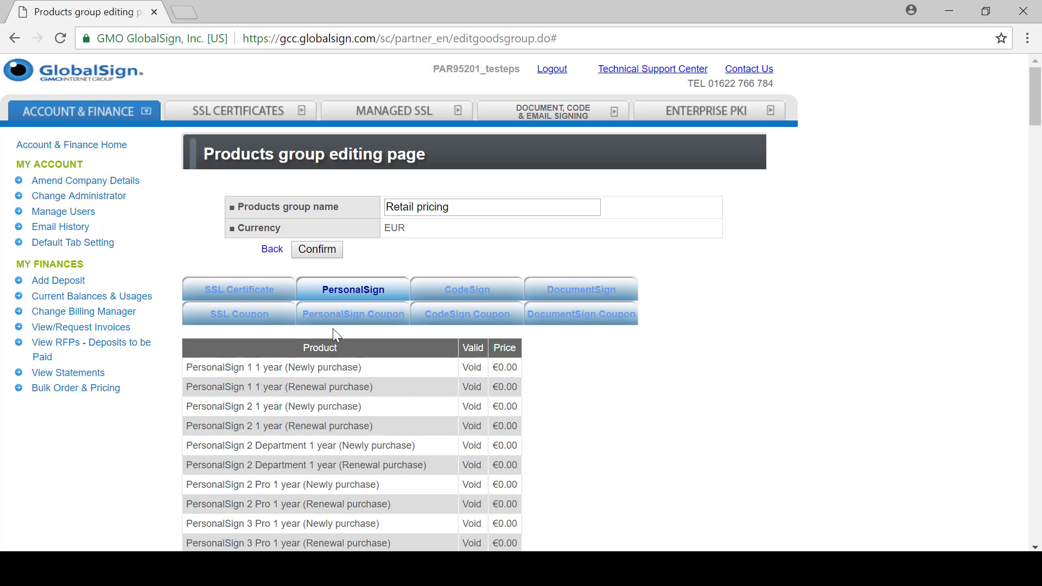
Open the detailed settings of the DocumentSign products in the Retail pricing group for editing
left_click(555, 294)
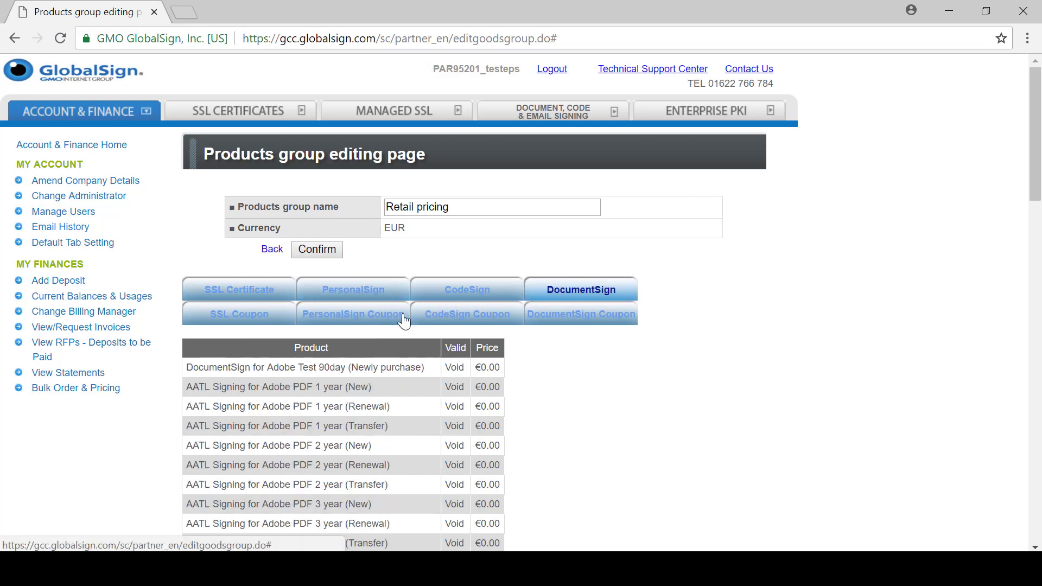
scroll(337, 344, "down", 1)
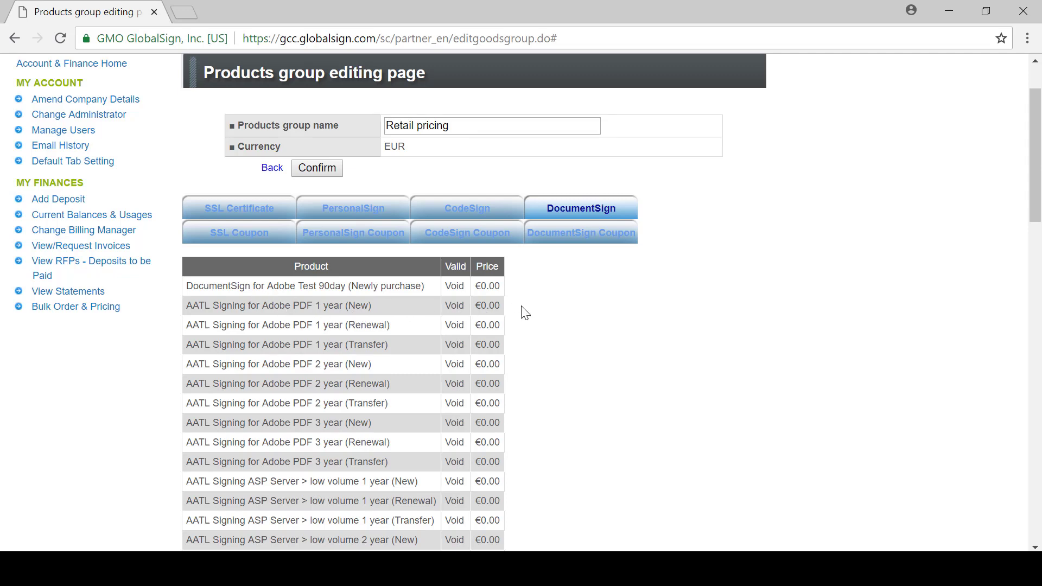
scroll(651, 288, "down", 1)
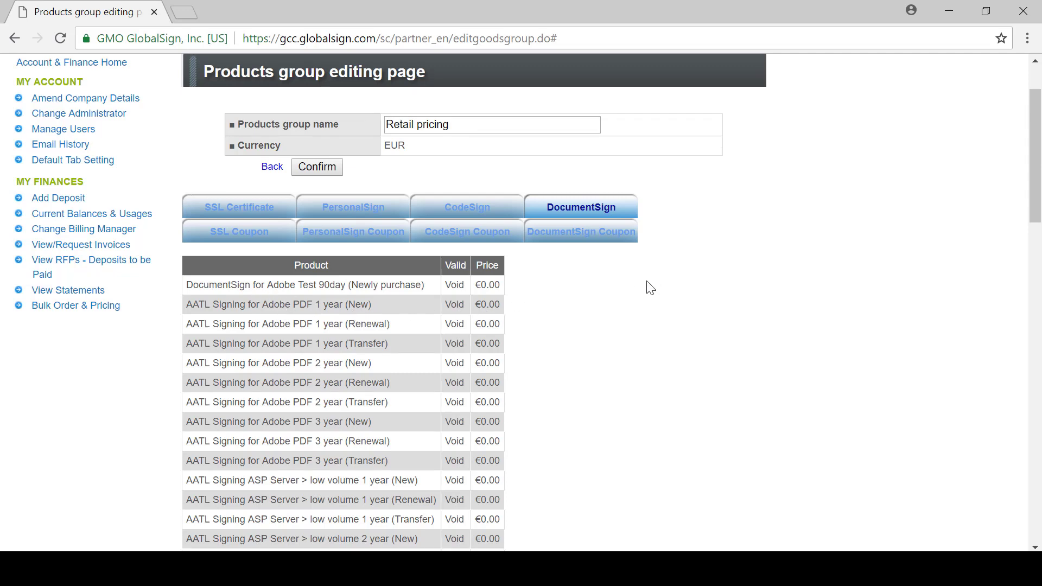
scroll(651, 287, "down", 20)
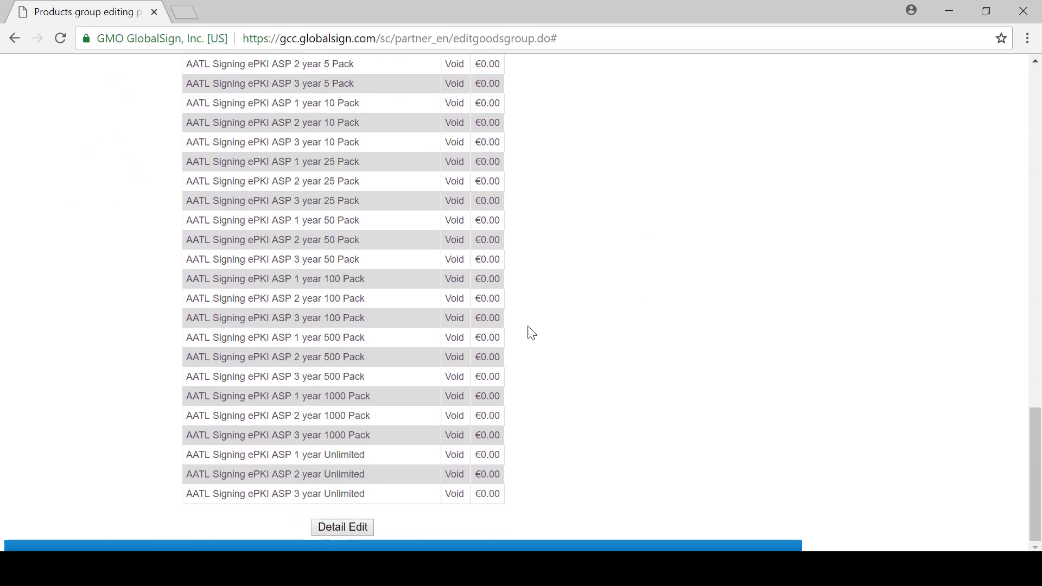
left_click(354, 523)
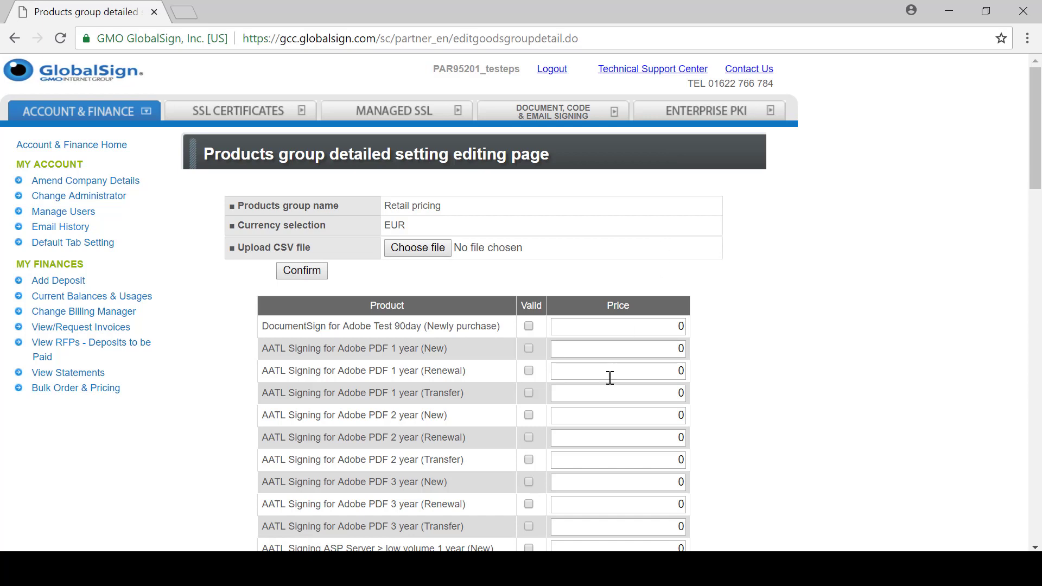
Mark AATL Signing for Adobe PDF 1 year (New) as valid, set its price to 300, and proceed to the confirmation page
left_click(527, 349)
left_click(600, 348)
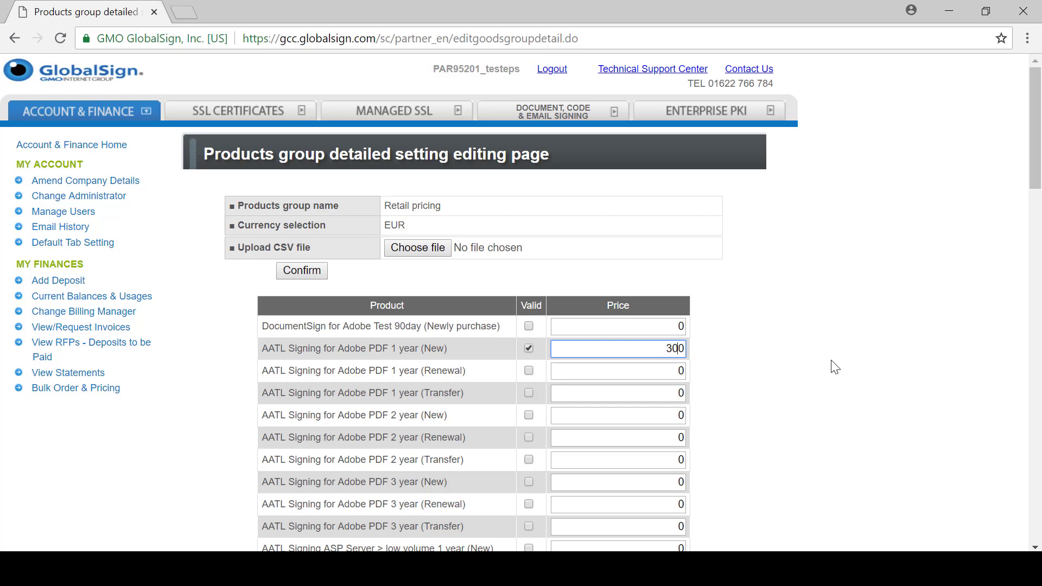
scroll(838, 342, "down", 20)
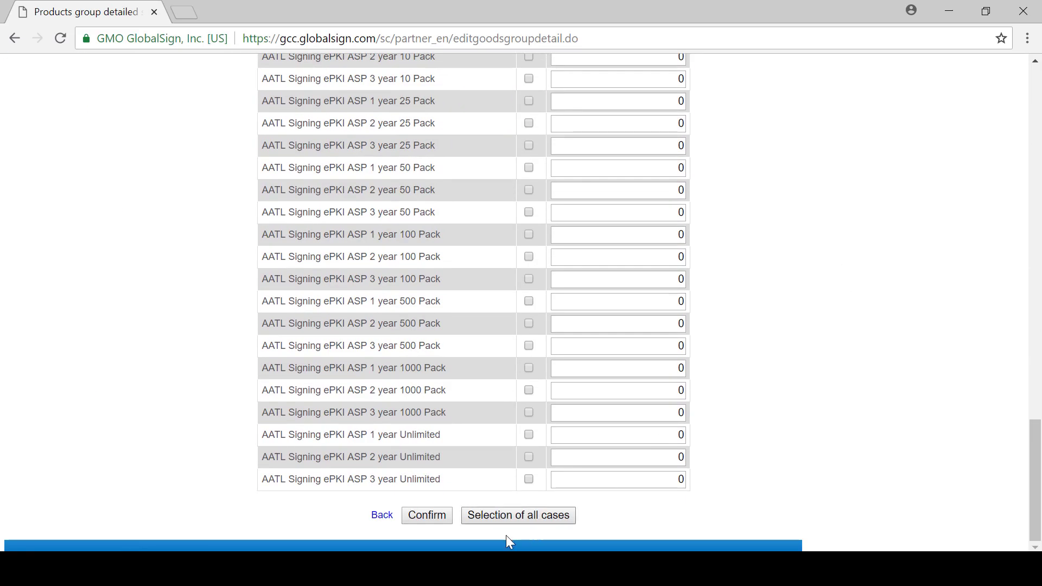
left_click(426, 517)
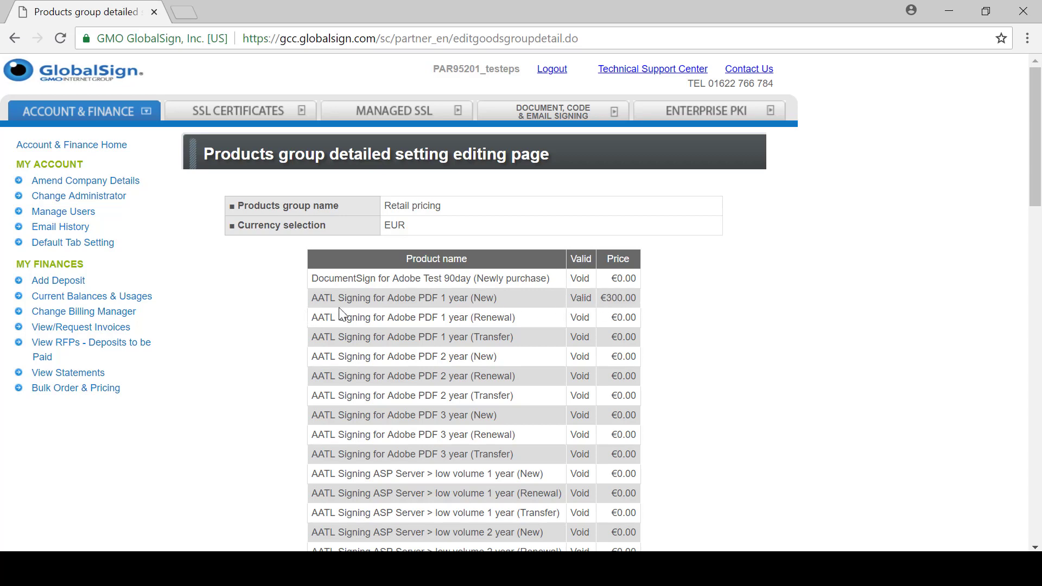
Review the product validity and price list on the Retail pricing group's detailed setting page
scroll(359, 325, "down", 5)
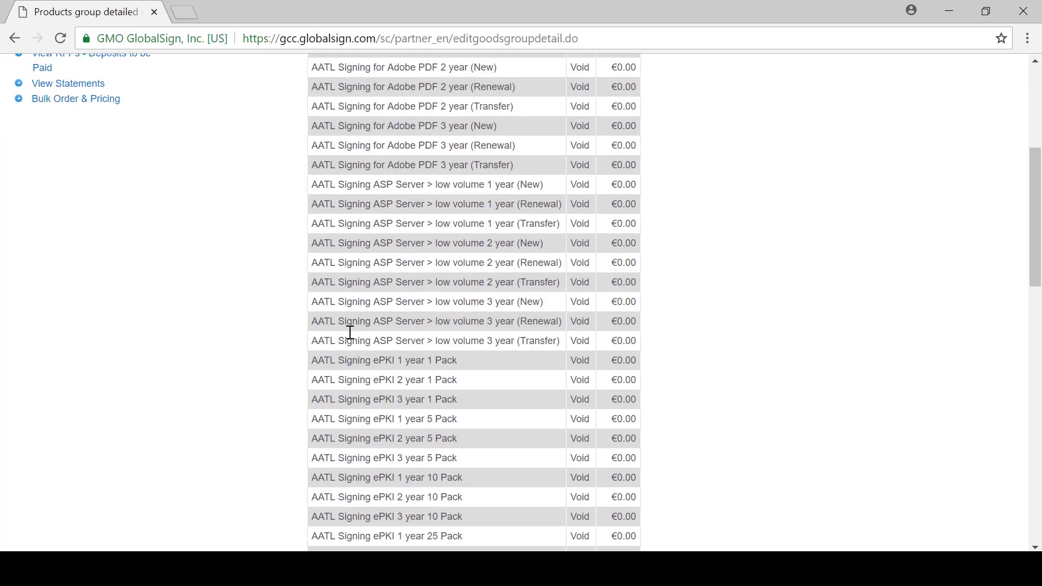
scroll(293, 318, "down", 15)
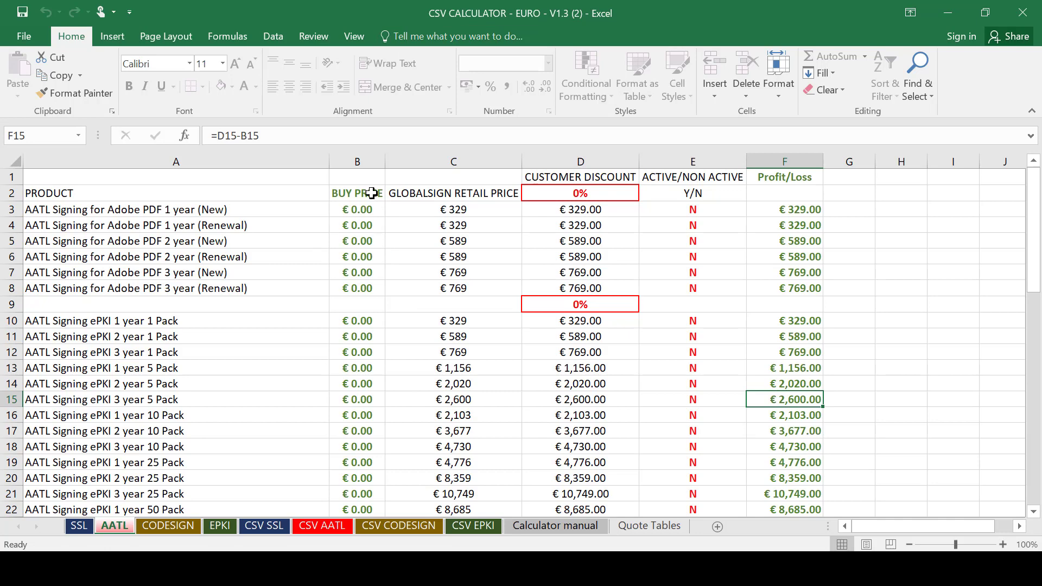
In the Excel CSV calculator workbook, examine the SSL, AATL, CODESIGN, EPKI, CSV SSL, Calculator manual and Quote Tables sheets
left_click(80, 526)
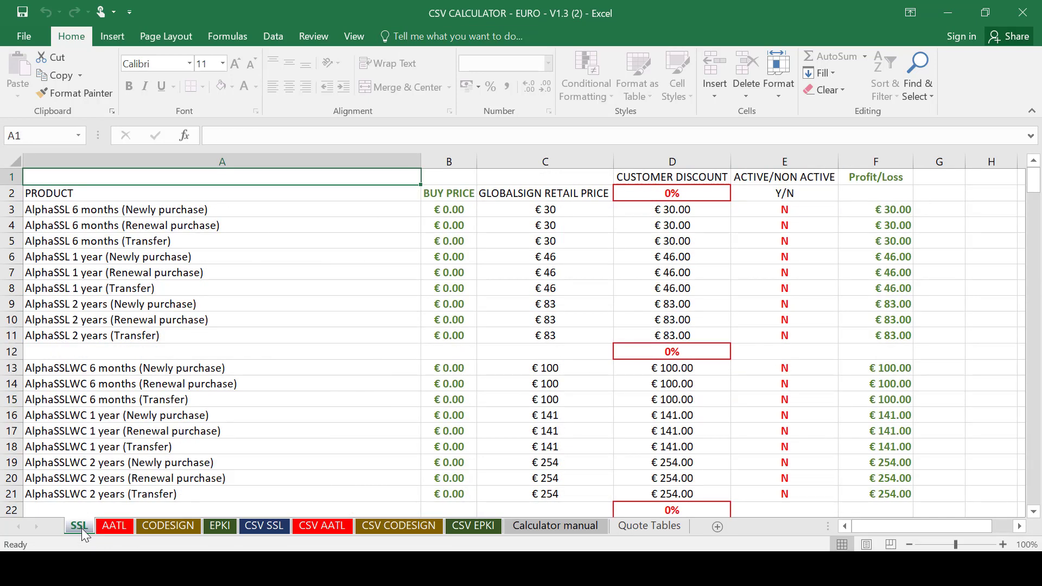
left_click(104, 527)
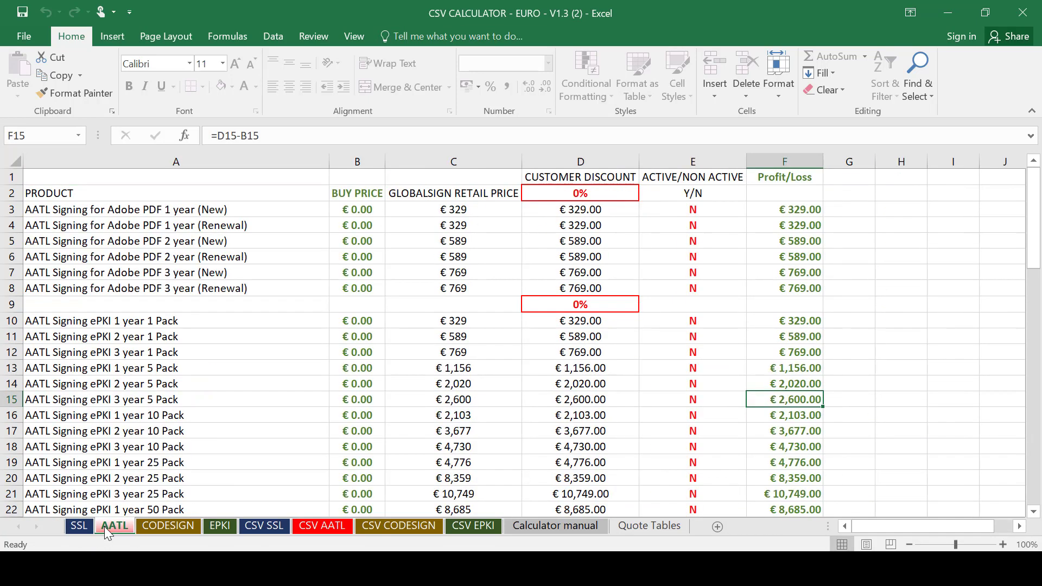
left_click(178, 529)
left_click(224, 527)
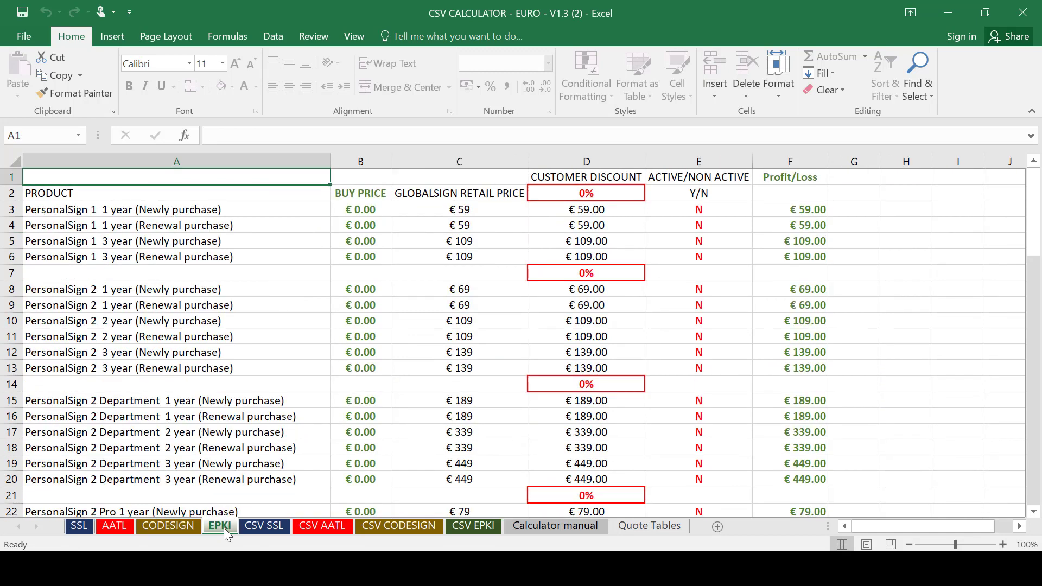
left_click(274, 534)
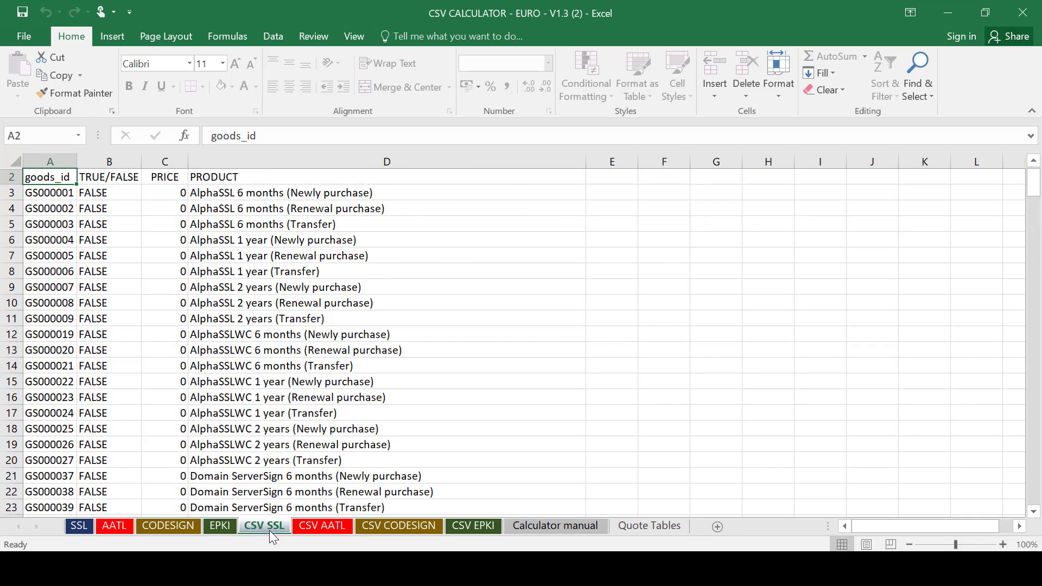
left_click(79, 527)
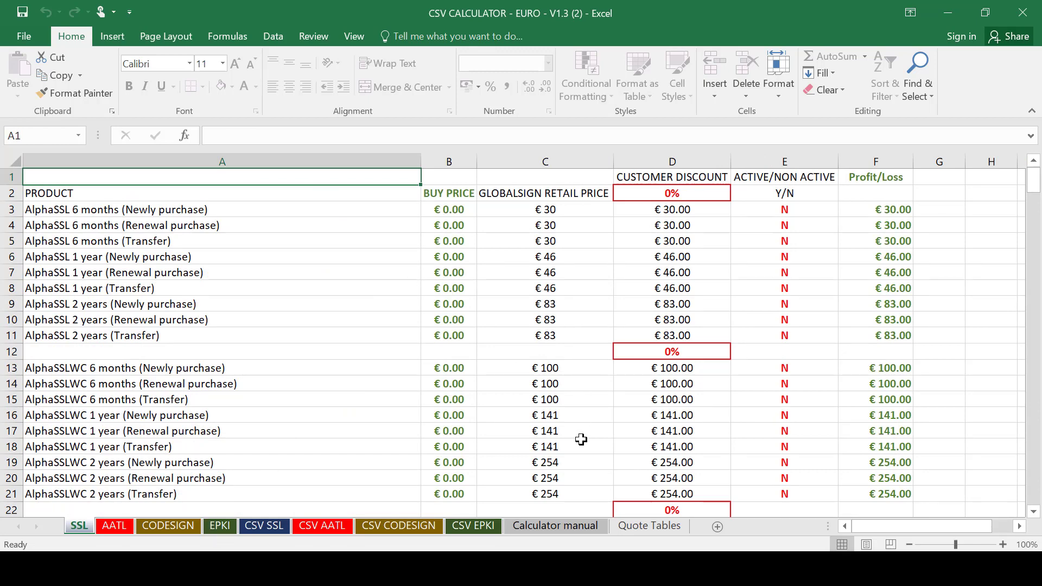
left_click(554, 526)
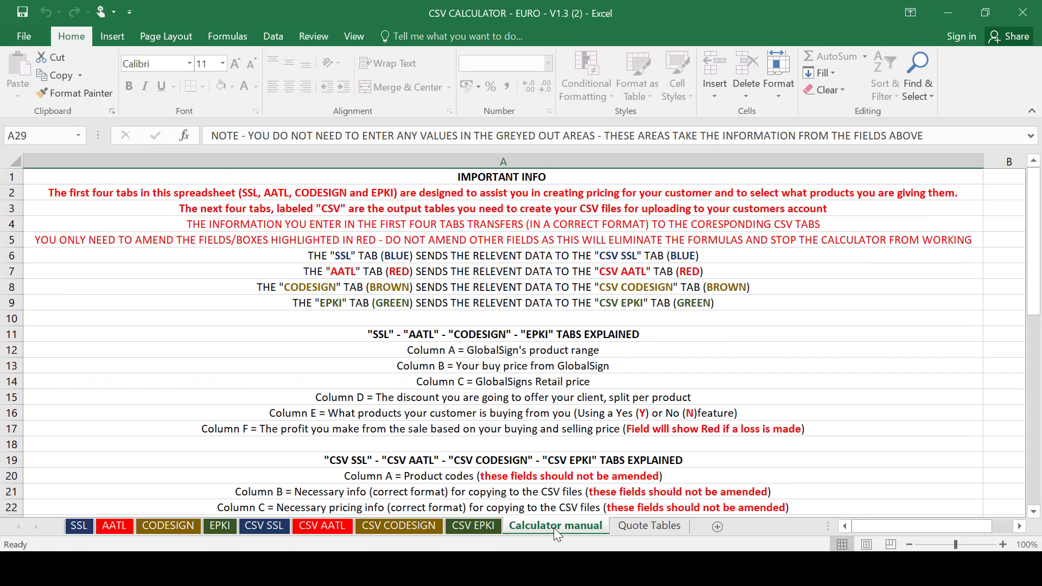
left_click(649, 524)
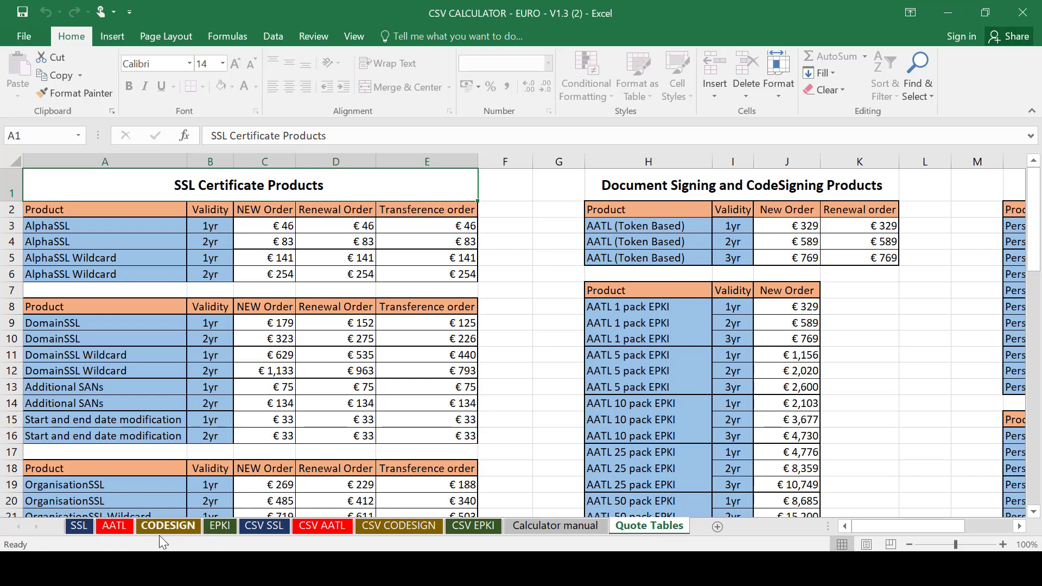
On the AATL sheet, set the customer discount for the AATL Signing for Adobe PDF products to 20%
left_click(115, 526)
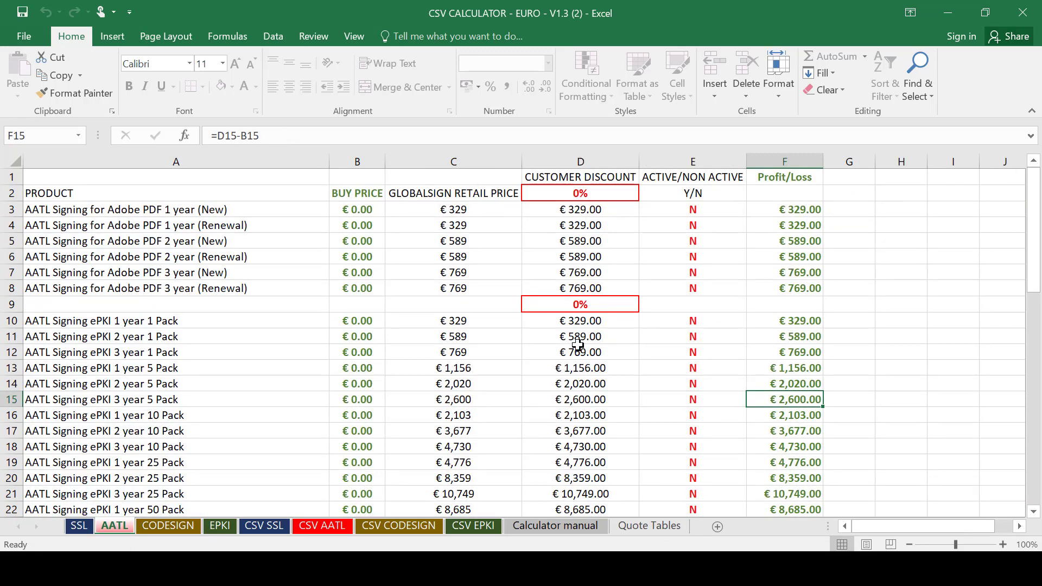
scroll(514, 361, "down", 15)
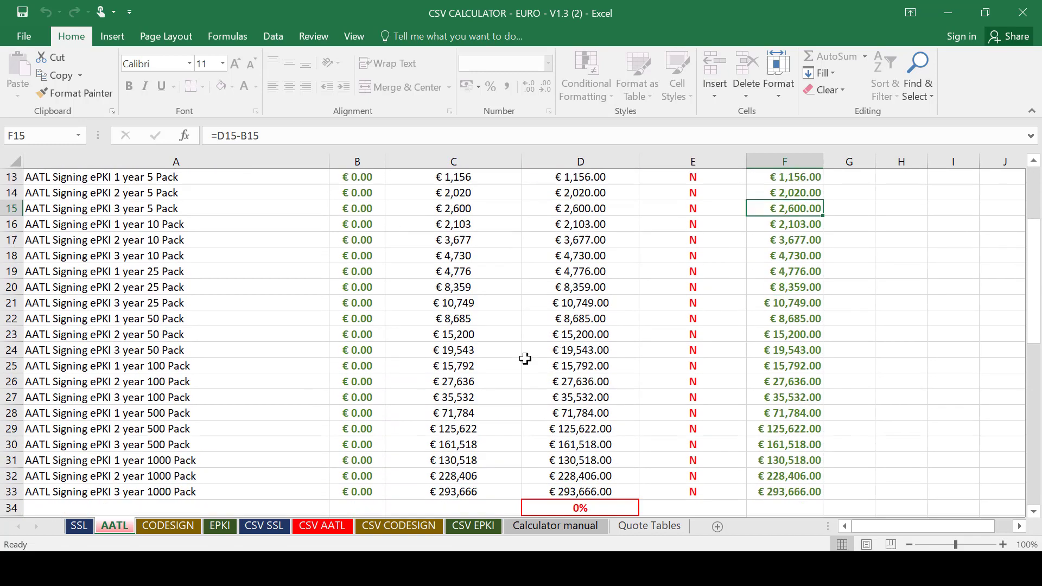
scroll(525, 359, "up", 15)
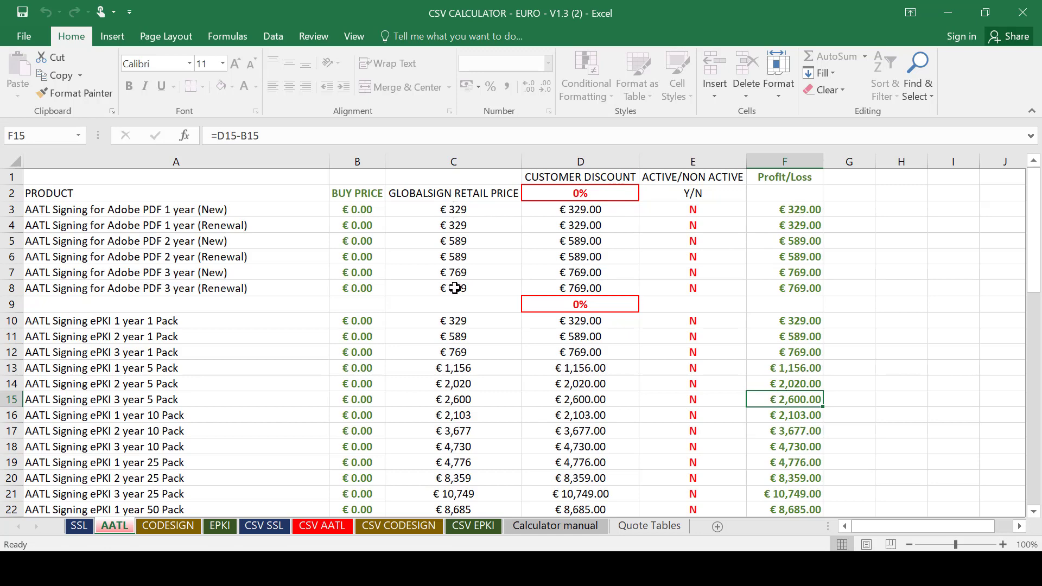
left_click(595, 194)
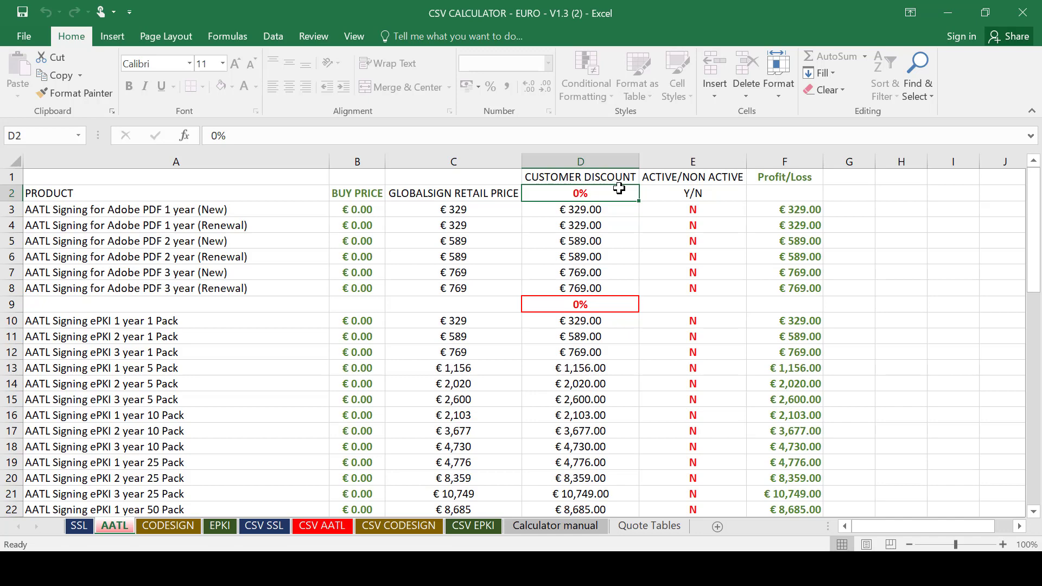
type("20")
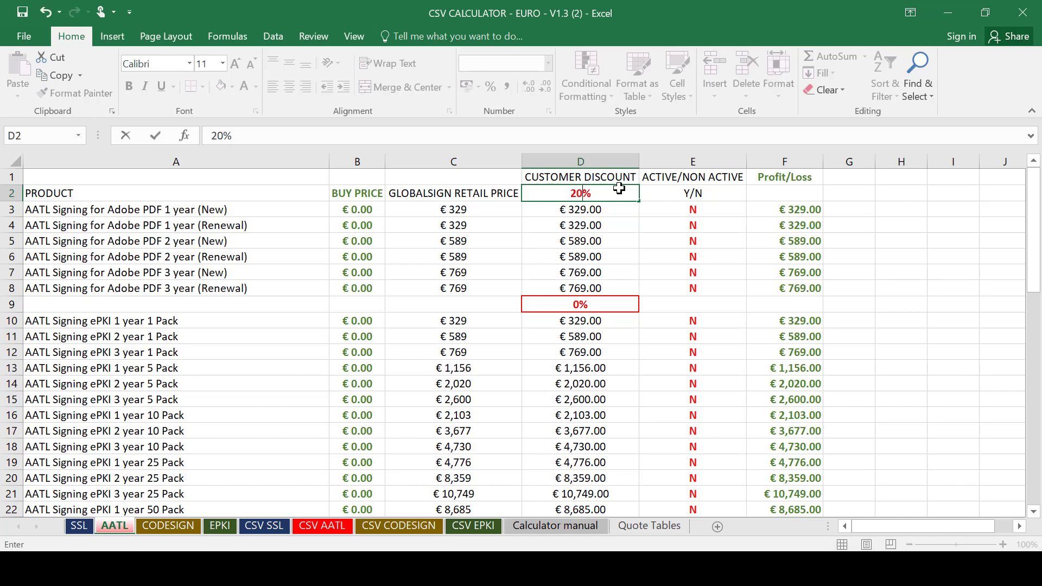
left_click(603, 245)
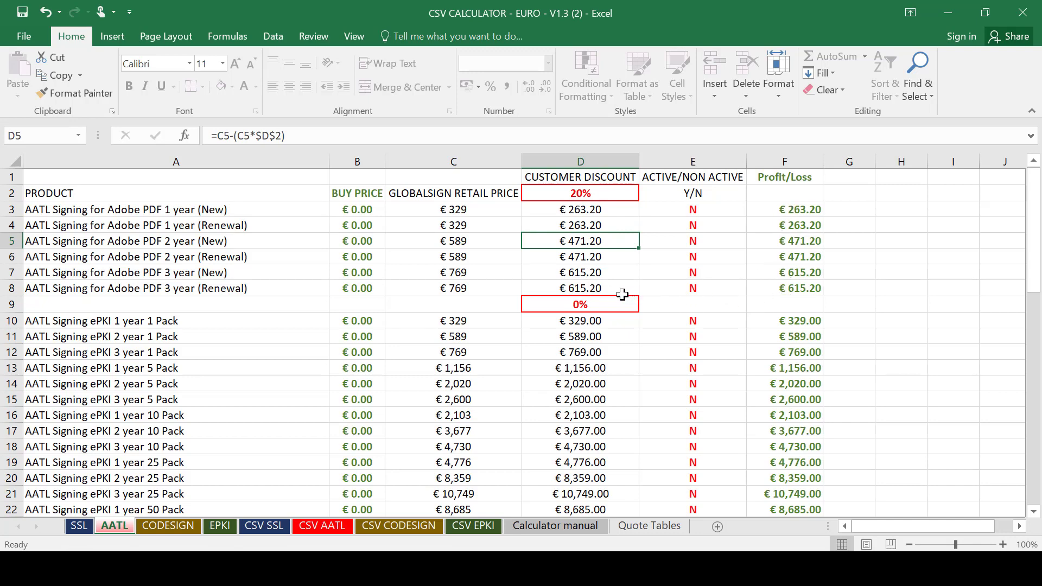
Examine the TRUE/FALSE and price output for the AATL products on the CSV AATL sheet
left_click(317, 528)
scroll(260, 205, "down", 14)
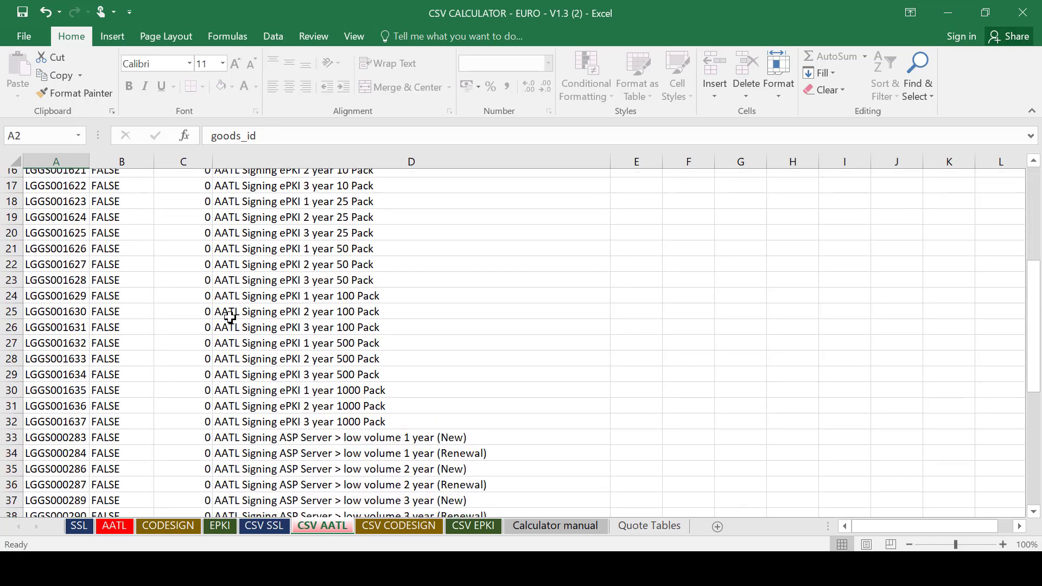
scroll(231, 334, "up", 5)
scroll(232, 334, "up", 9)
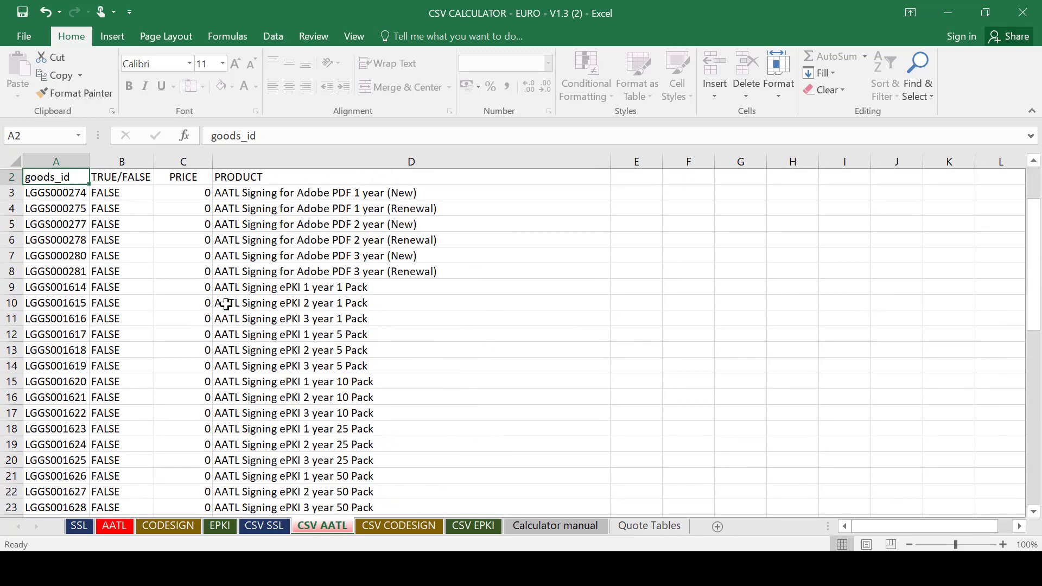
On the AATL sheet, mark all AATL Signing for Adobe PDF products in rows 3 to 8 as active with Y
left_click(114, 525)
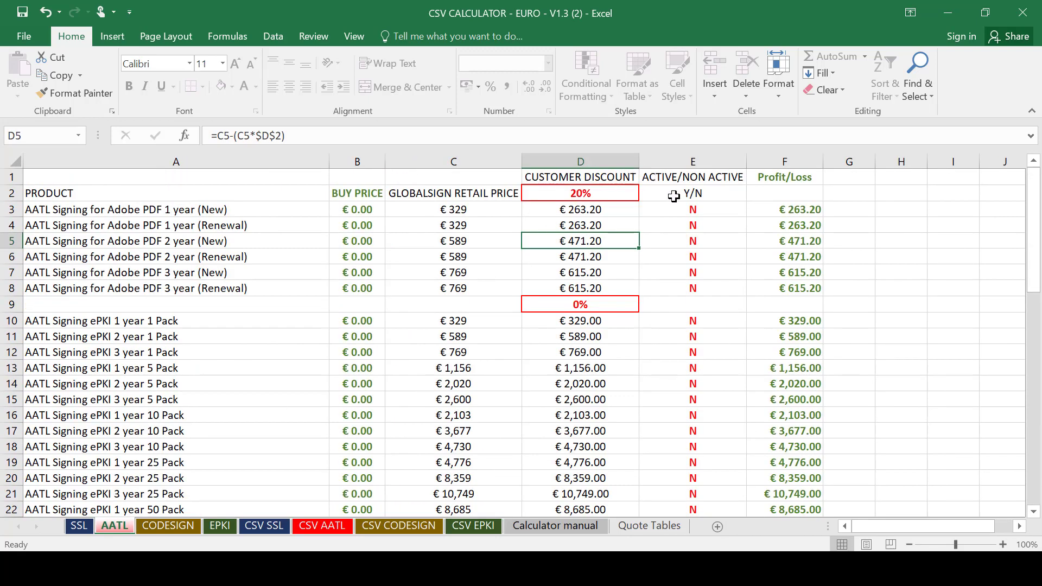
left_click(704, 212)
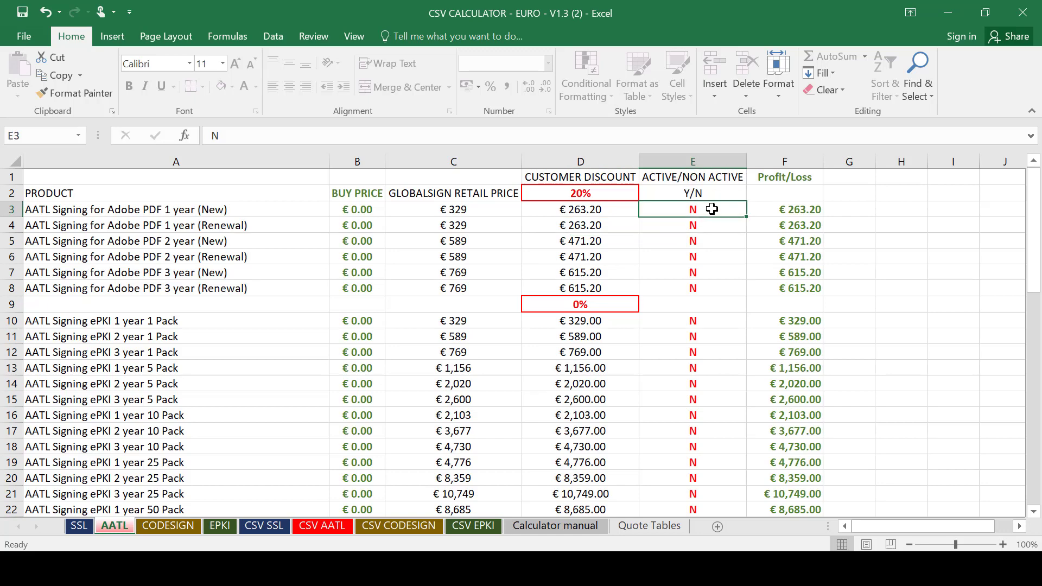
type("Y")
key("BackSpace")
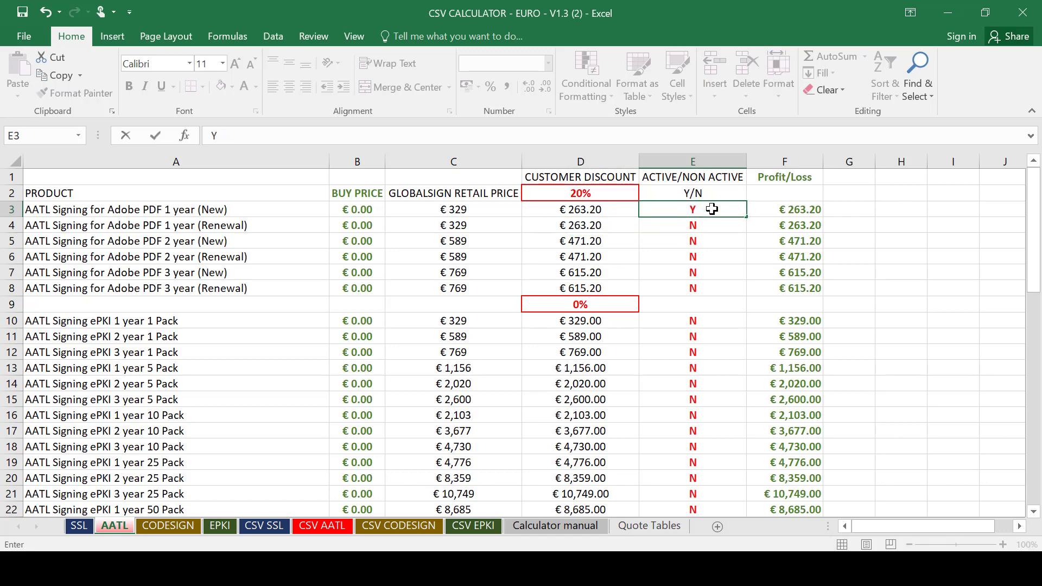
left_click_drag(747, 218, 736, 293)
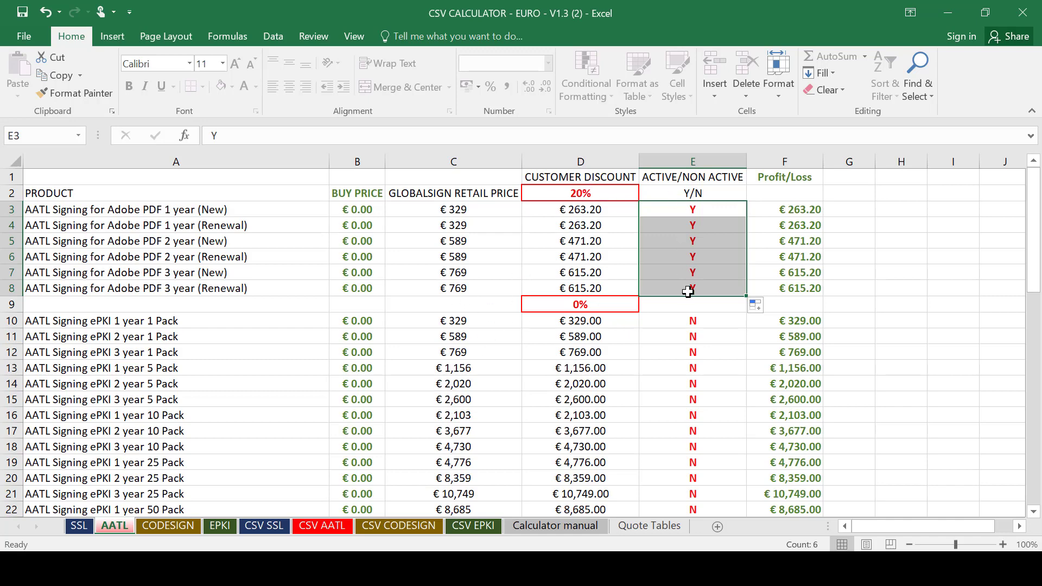
Set the customer discount to 20% for both the AATL Signing ePKI packs and the AATL Signing ASP Server products
left_click(679, 322)
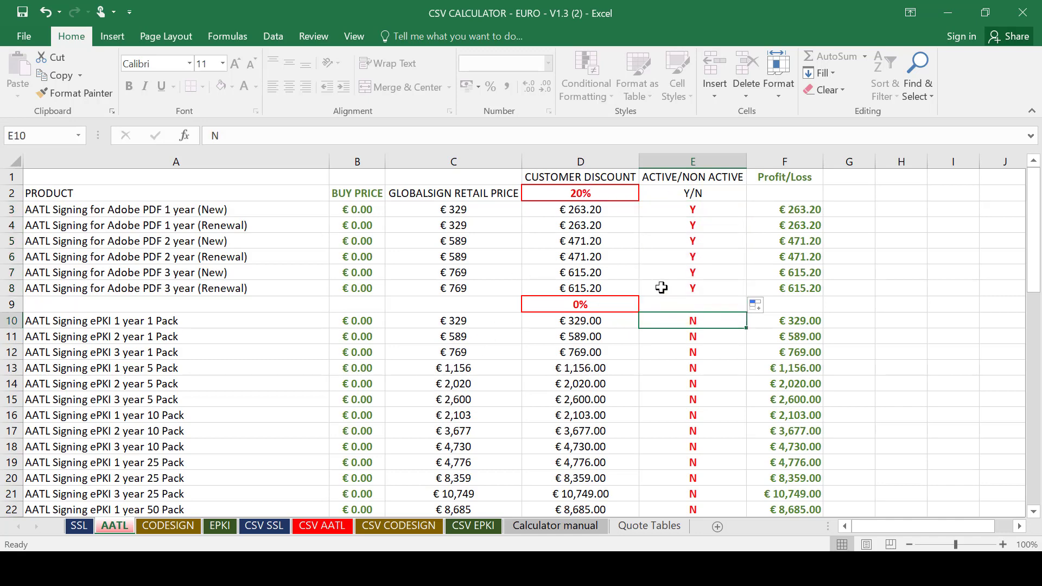
scroll(659, 285, "down", 1)
left_click(599, 253)
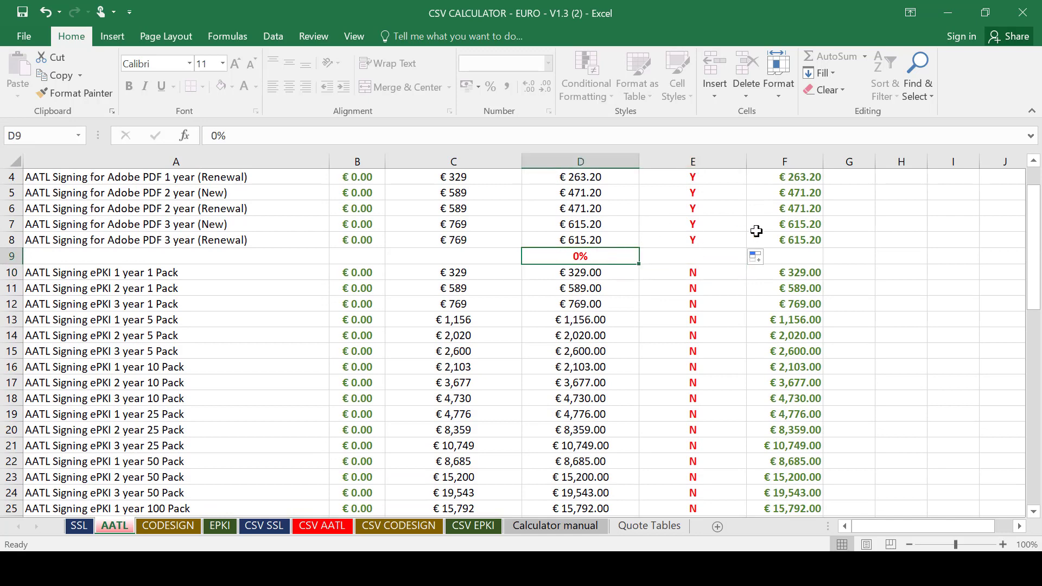
type("20")
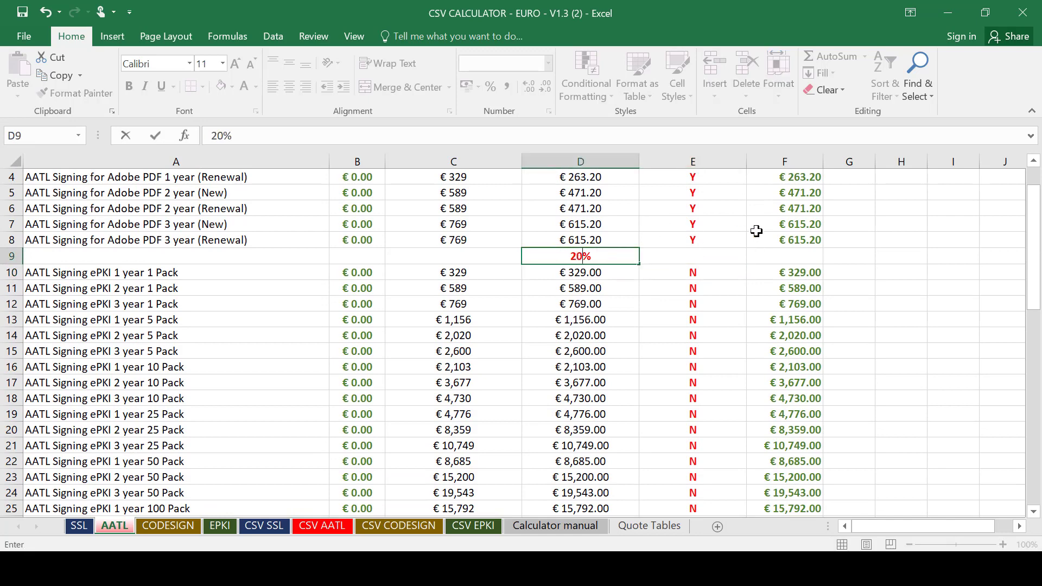
left_click(597, 306)
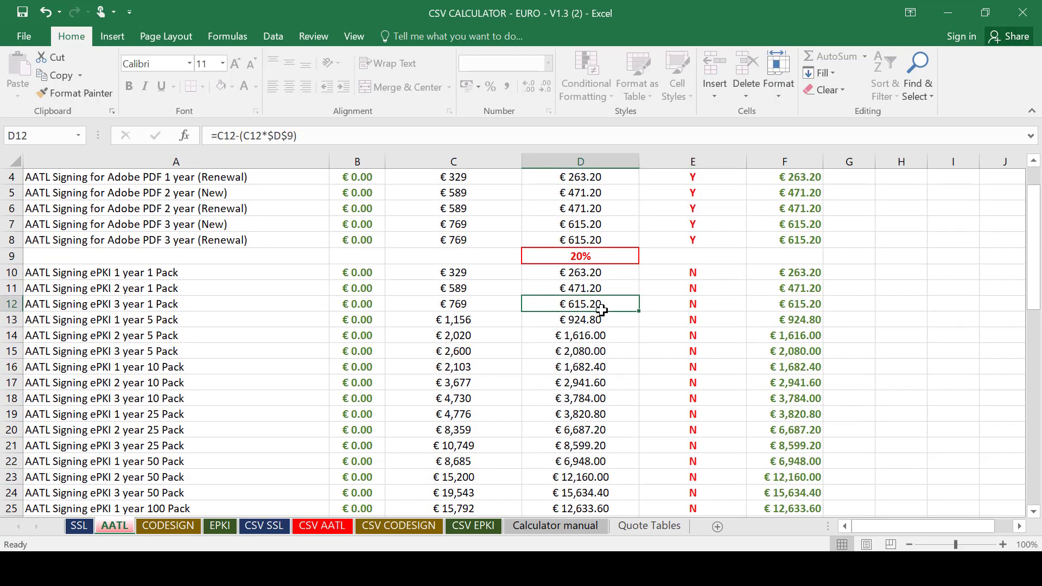
scroll(598, 312, "down", 5)
left_click(568, 416)
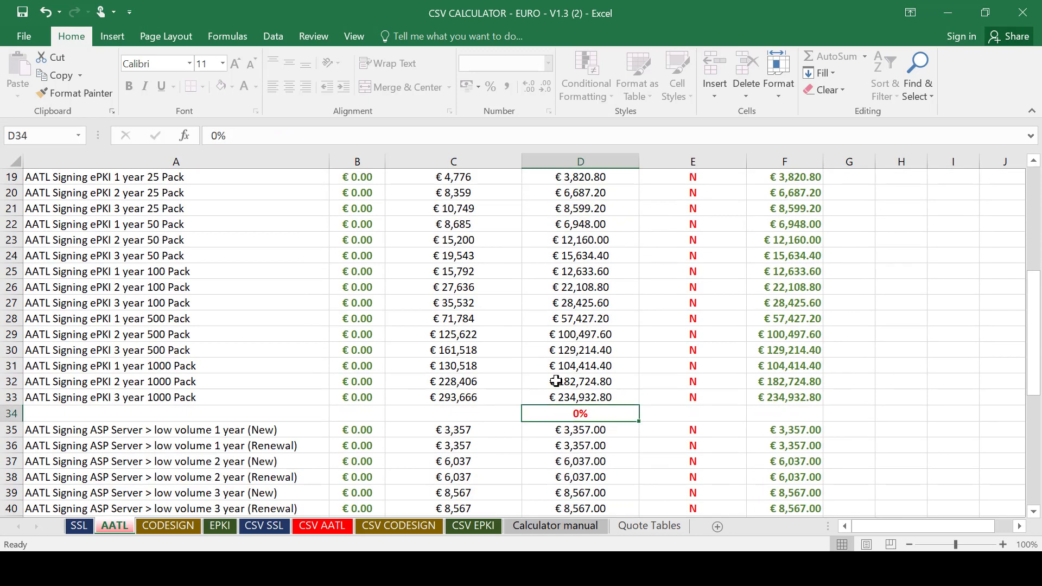
type("20")
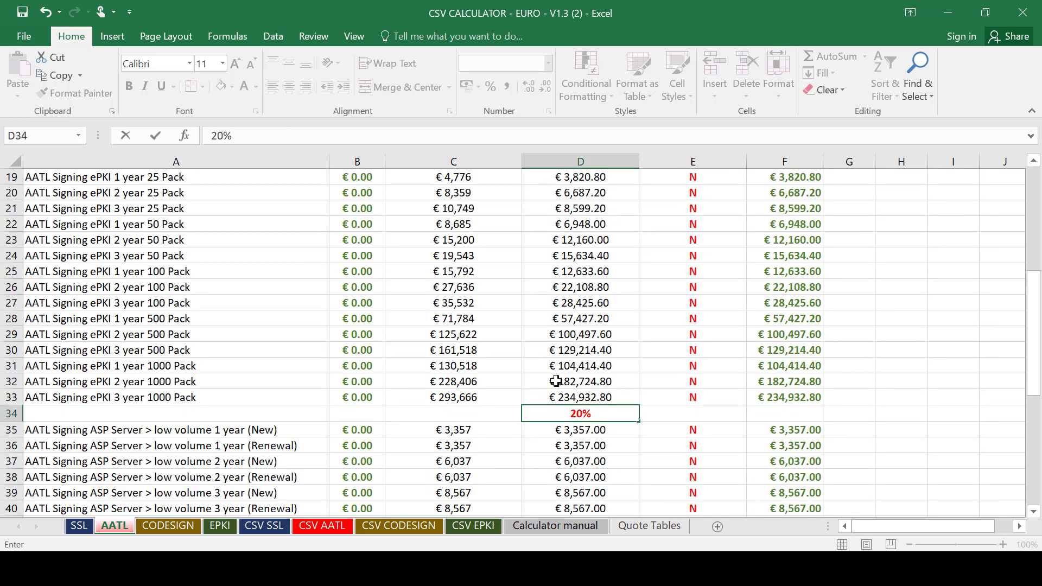
key("Return")
Check the CSV AATL sheet's output for the activated AATL Signing for Adobe PDF products
scroll(556, 375, "up", 5)
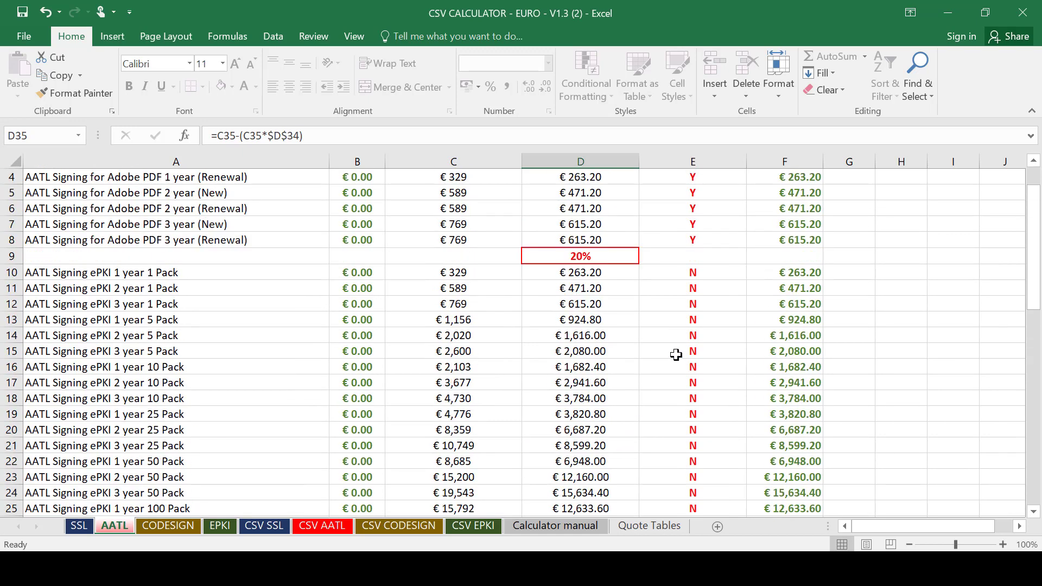
left_click(696, 276)
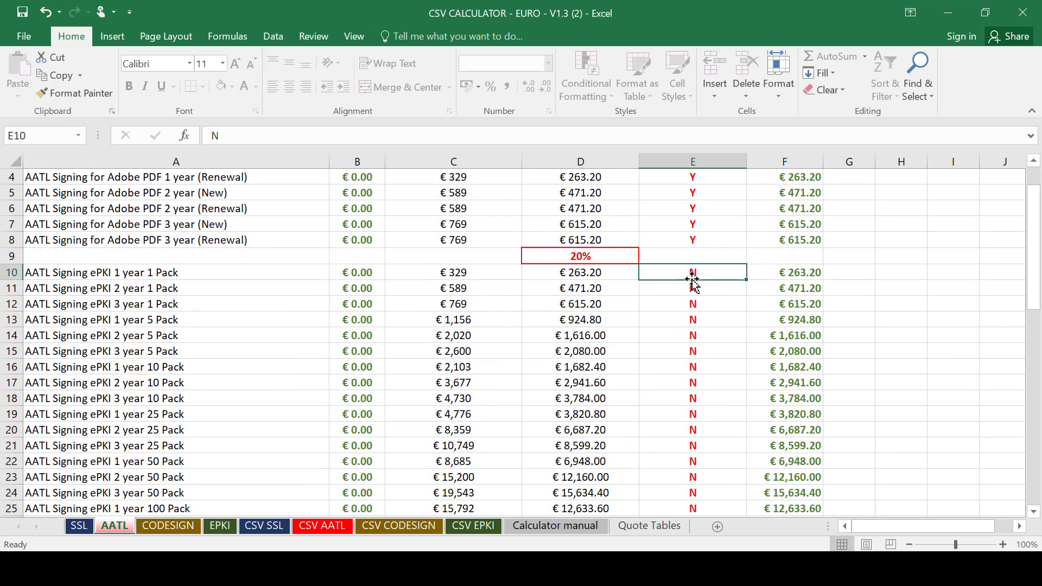
scroll(690, 288, "up", 1)
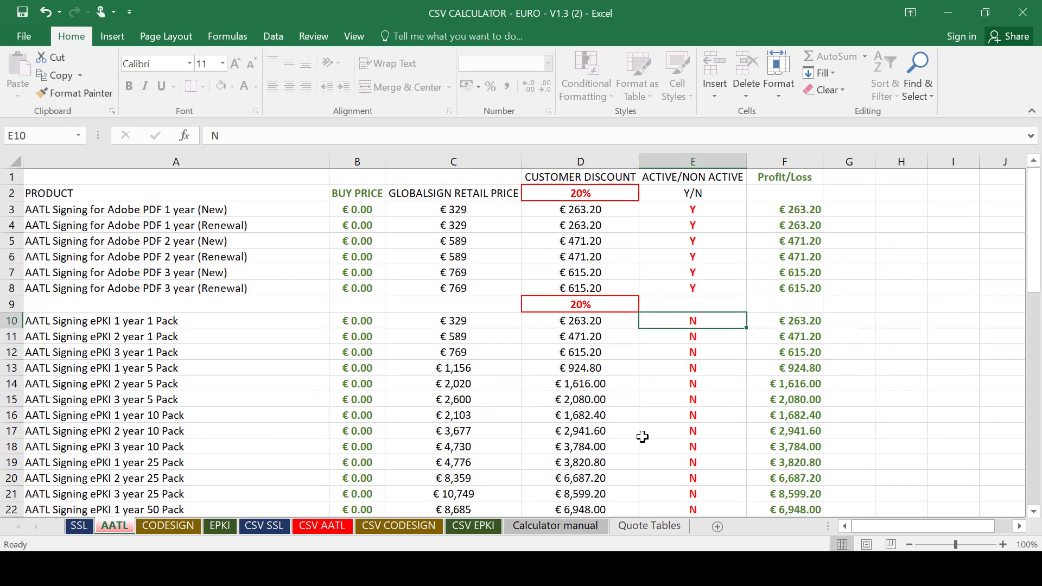
left_click(326, 525)
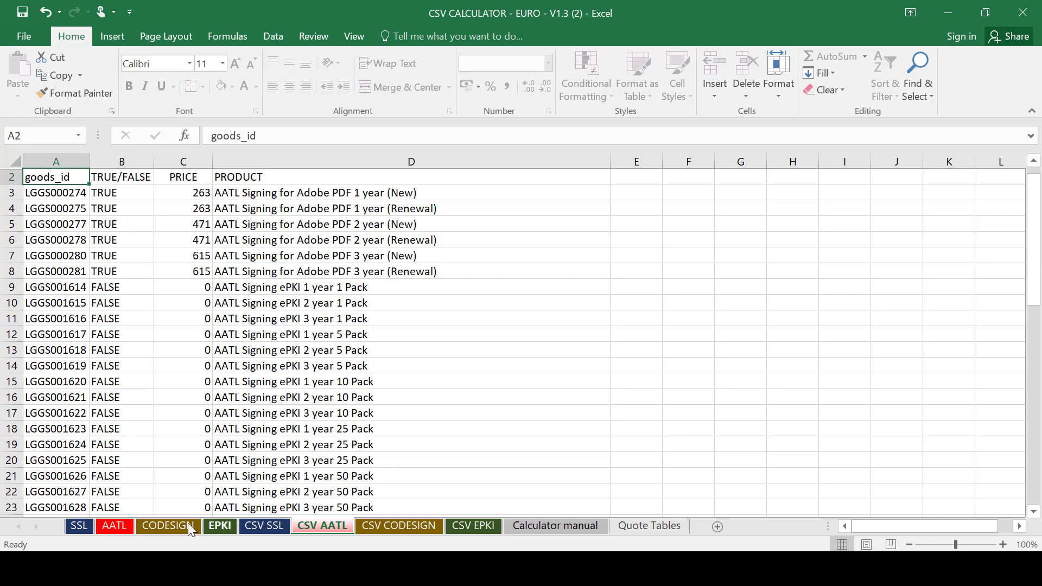
On the AATL sheet, mark all AATL Signing ePKI packs in rows 10 to 33 as active with Y
left_click(115, 525)
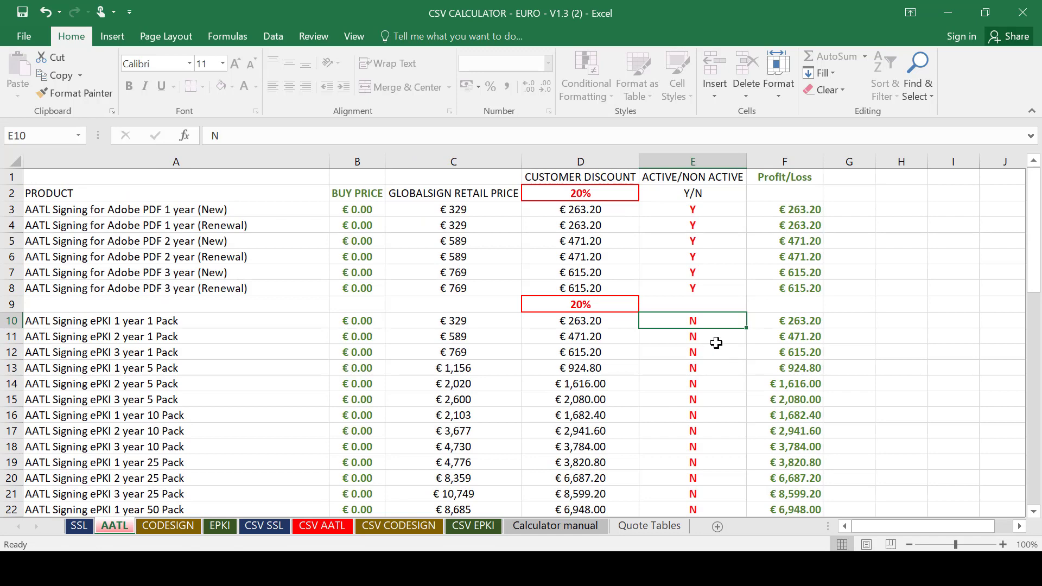
type("Y")
scroll(735, 339, "down", 3)
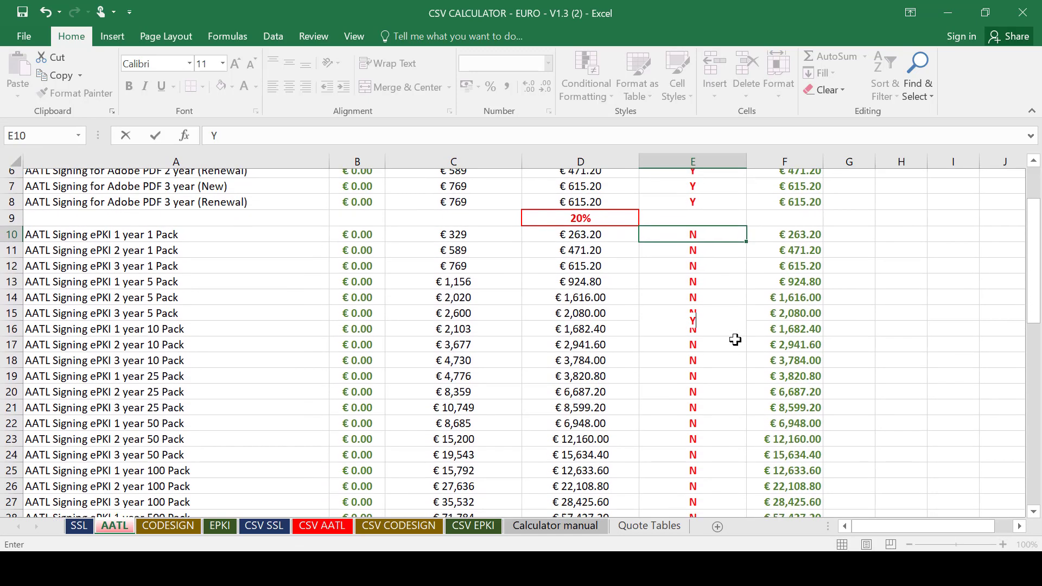
left_click_drag(748, 185, 714, 398)
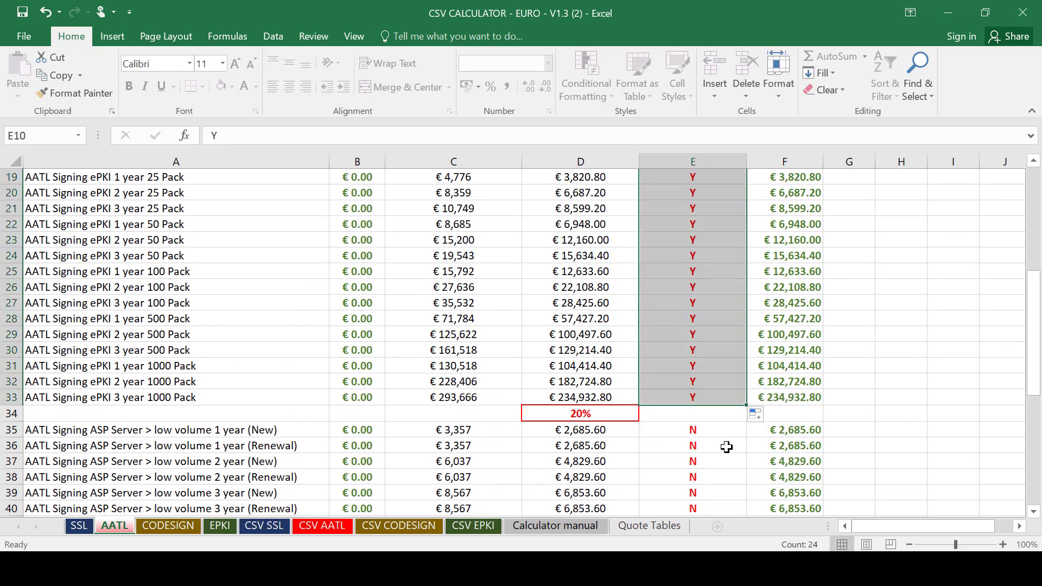
On the AATL sheet, mark all AATL Signing ASP Server products in rows 35 to 58 as active with Y
left_click(720, 432)
type("Y")
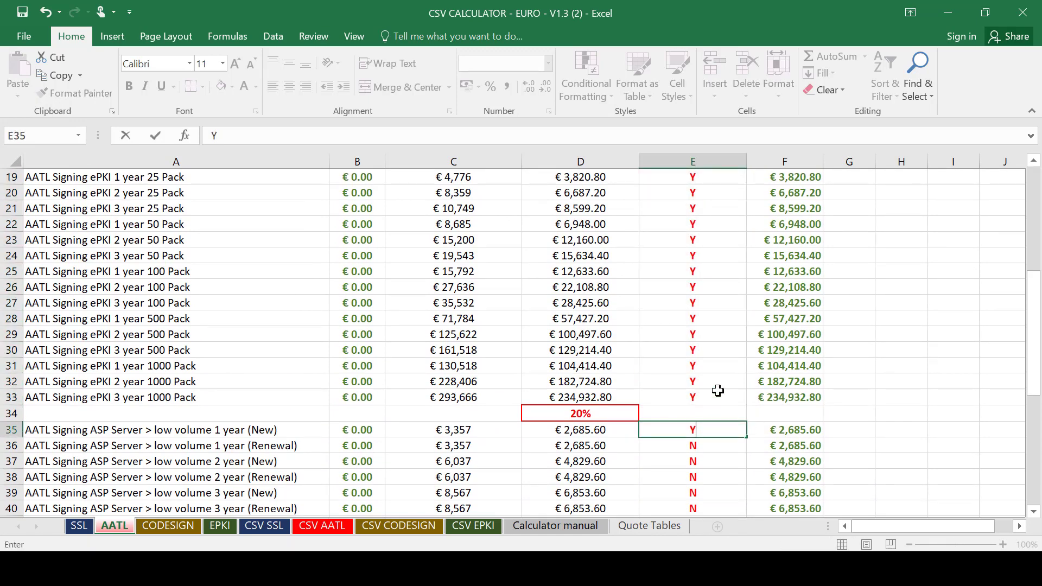
scroll(737, 366, "down", 2)
left_click(736, 341)
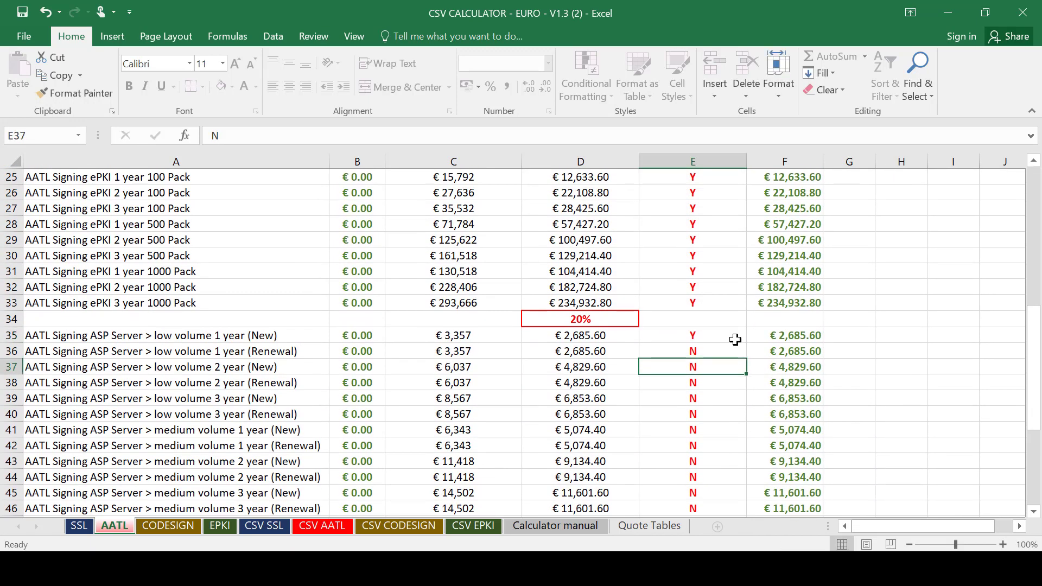
left_click_drag(746, 347, 737, 493)
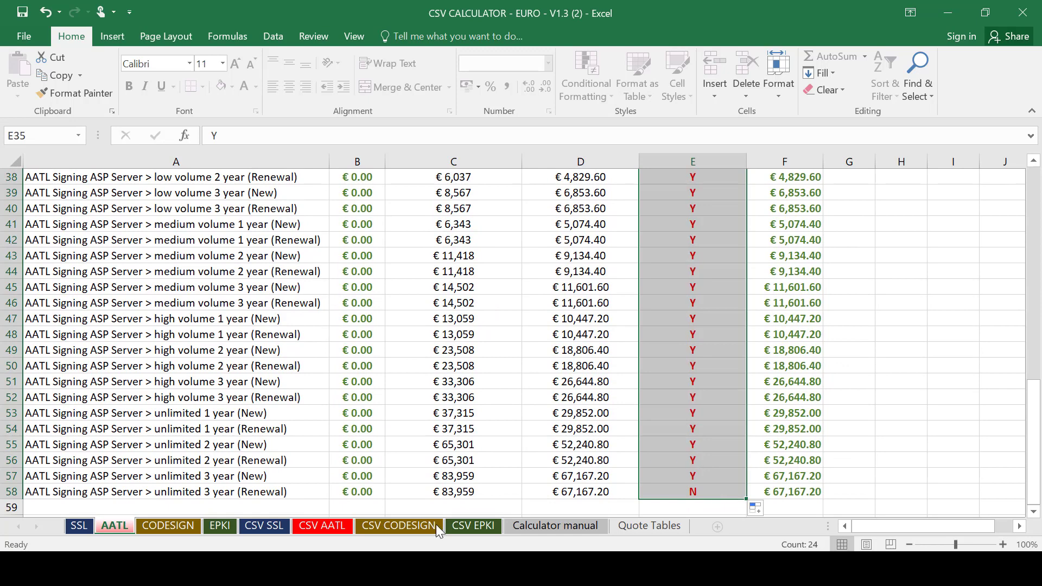
Check the CSV AATL output for the activated ePKI packs and ASP Server products and their discounted prices
left_click(308, 525)
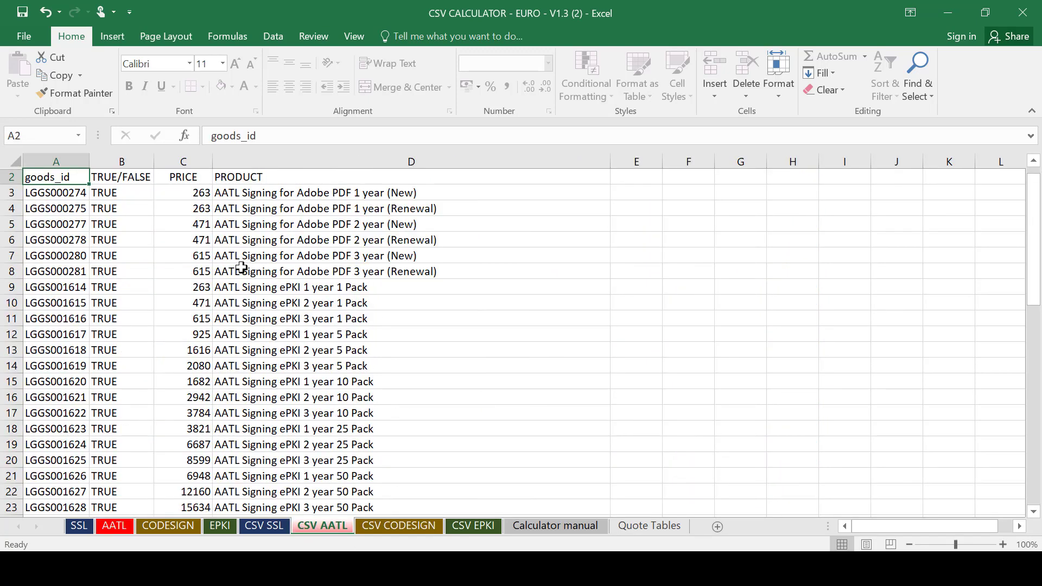
scroll(158, 210, "down", 10)
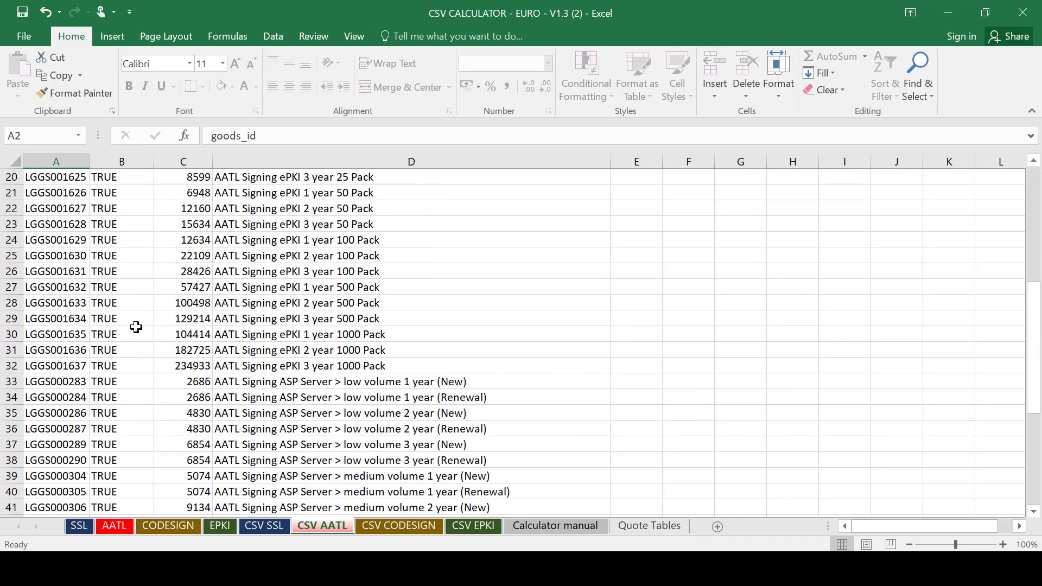
scroll(125, 365, "down", 4)
scroll(124, 368, "up", 14)
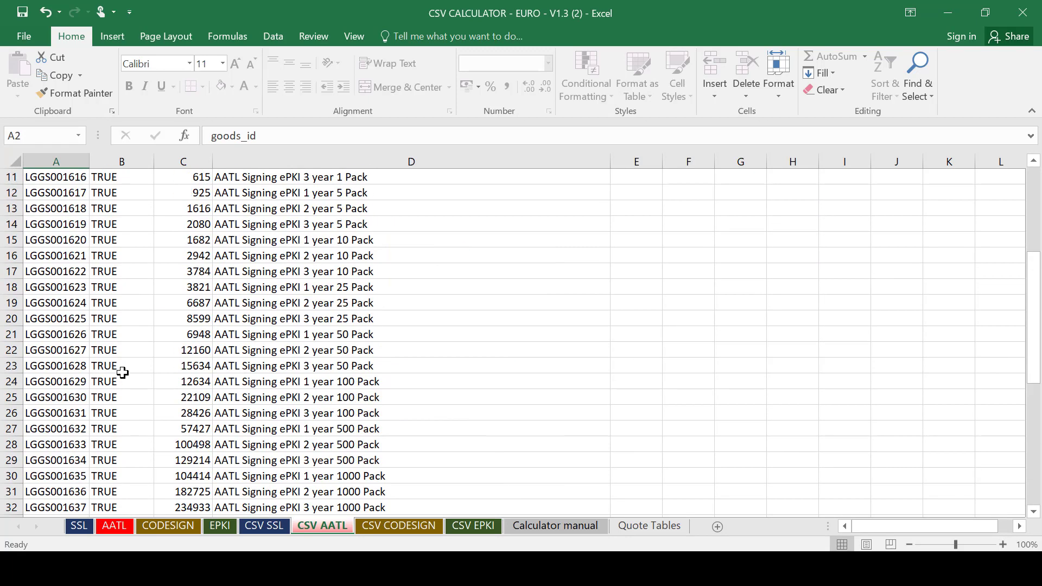
scroll(222, 234, "down", 10)
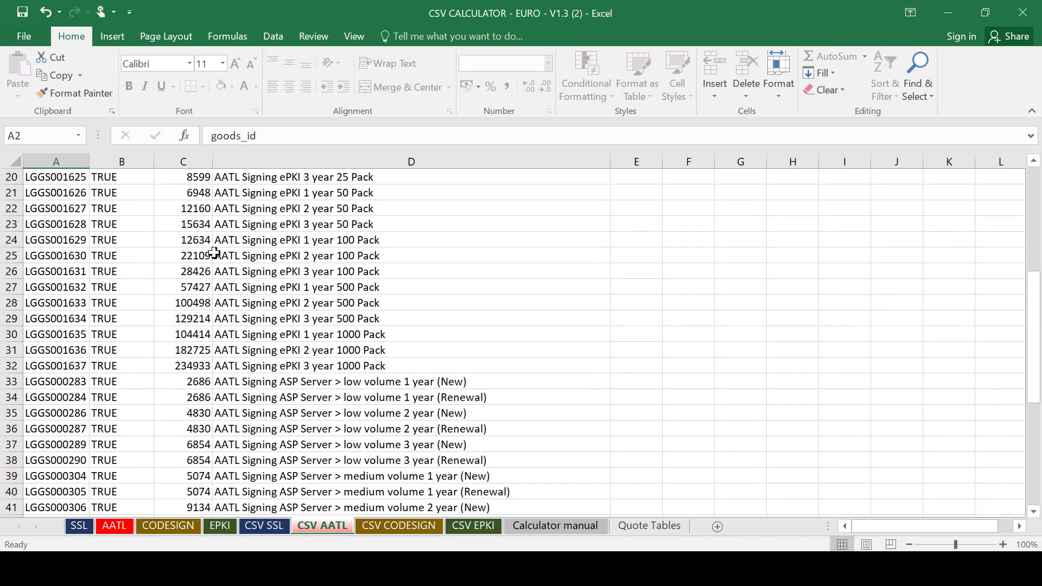
scroll(242, 281, "down", 3)
scroll(246, 282, "up", 13)
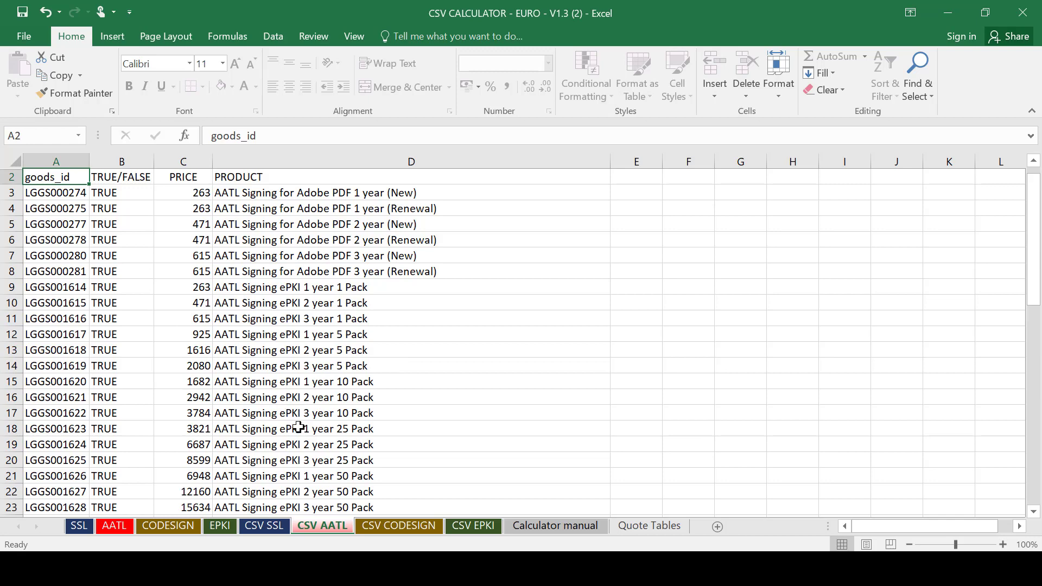
View the SSL, CODESIGN and EPKI calculator sheets for the other product ranges
left_click(80, 527)
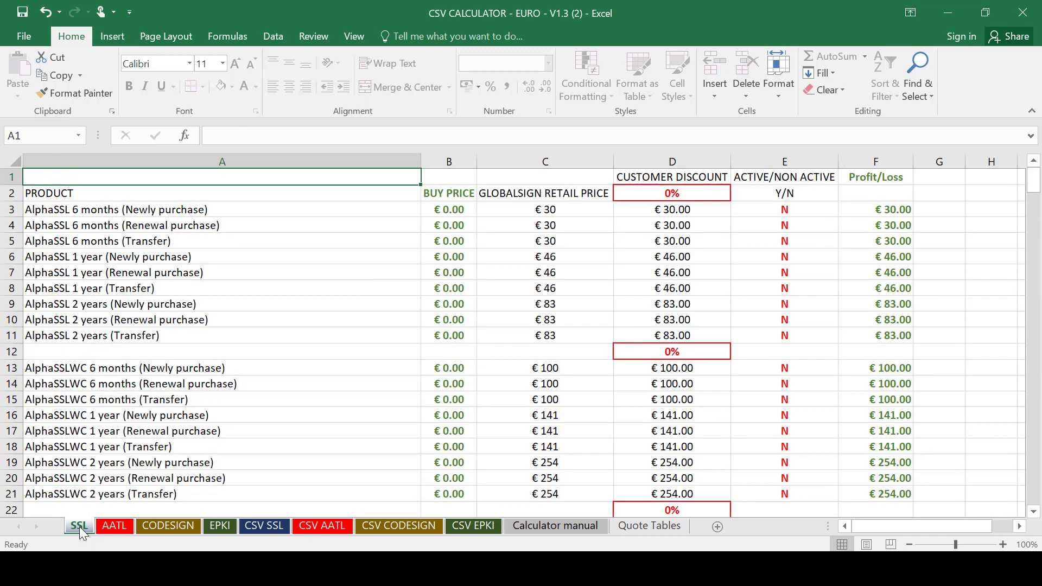
left_click(169, 526)
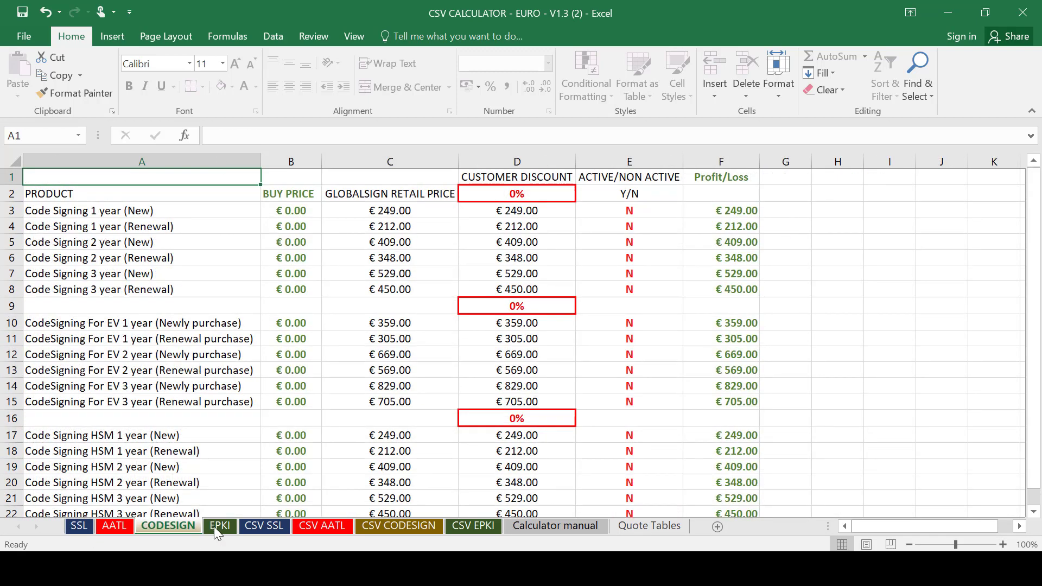
left_click(217, 526)
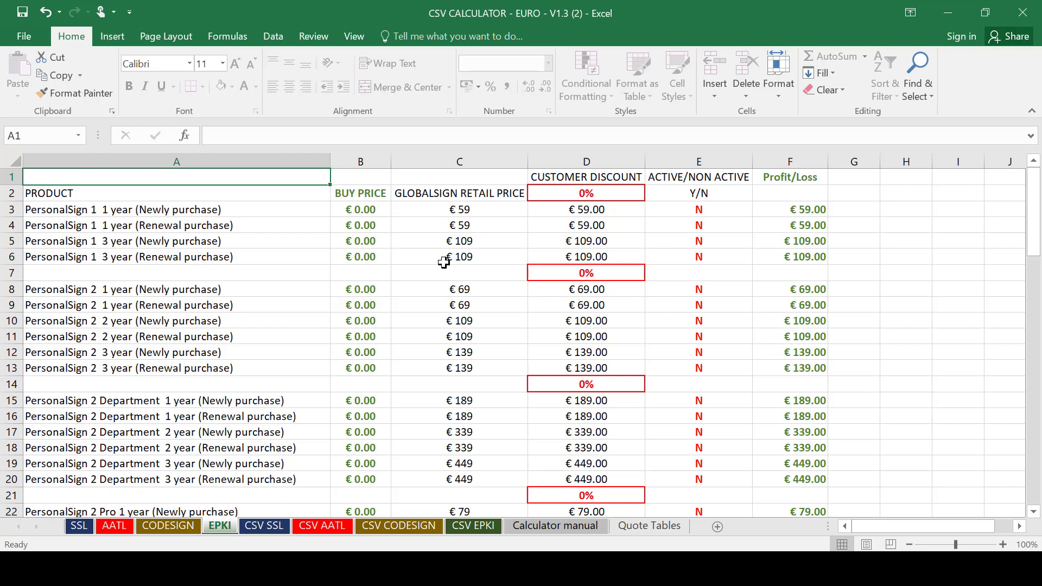
Review the complete CSV AATL product list once more before exporting it
left_click(325, 526)
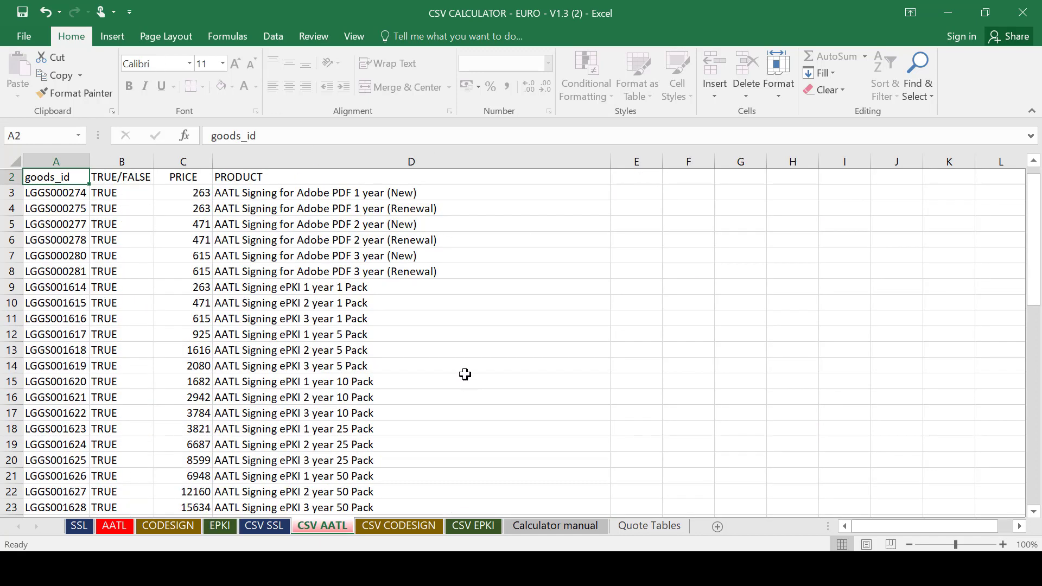
scroll(458, 368, "down", 1)
scroll(458, 368, "down", 3)
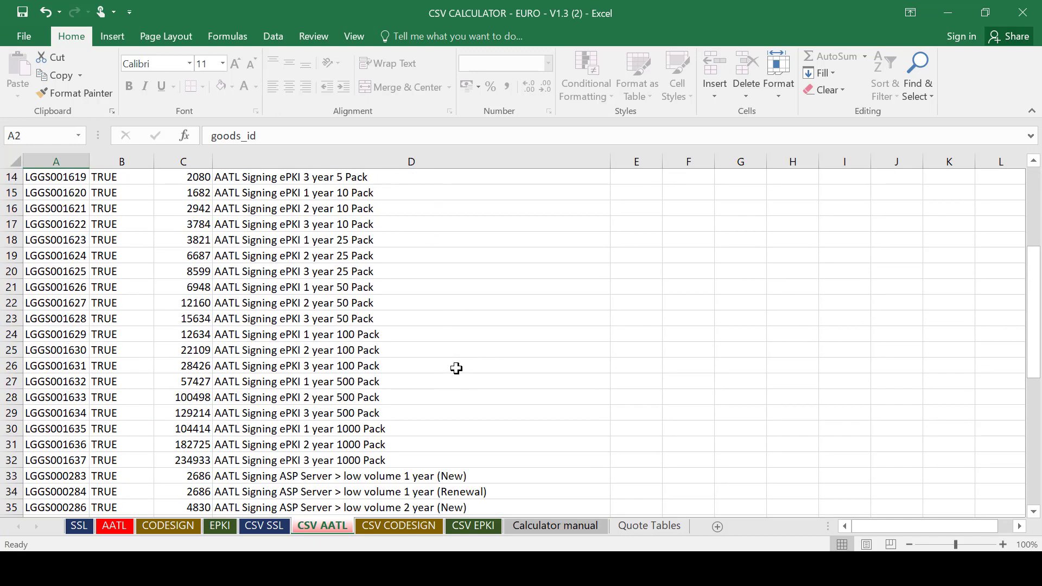
scroll(460, 368, "down", 7)
scroll(459, 368, "up", 11)
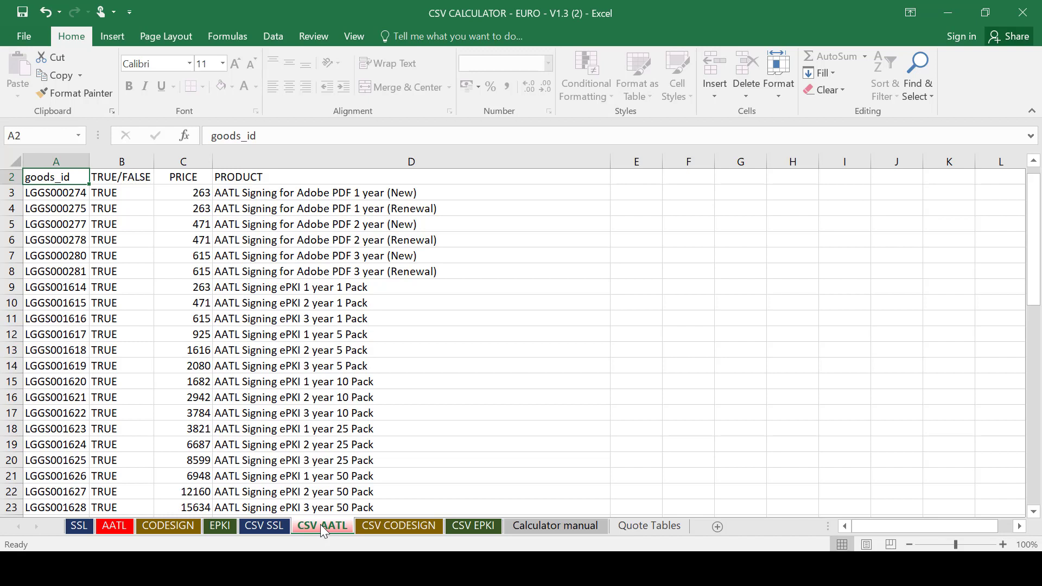
Copy the CSV AATL sheet into a new workbook, keeping the original in the calculator
right_click(321, 526)
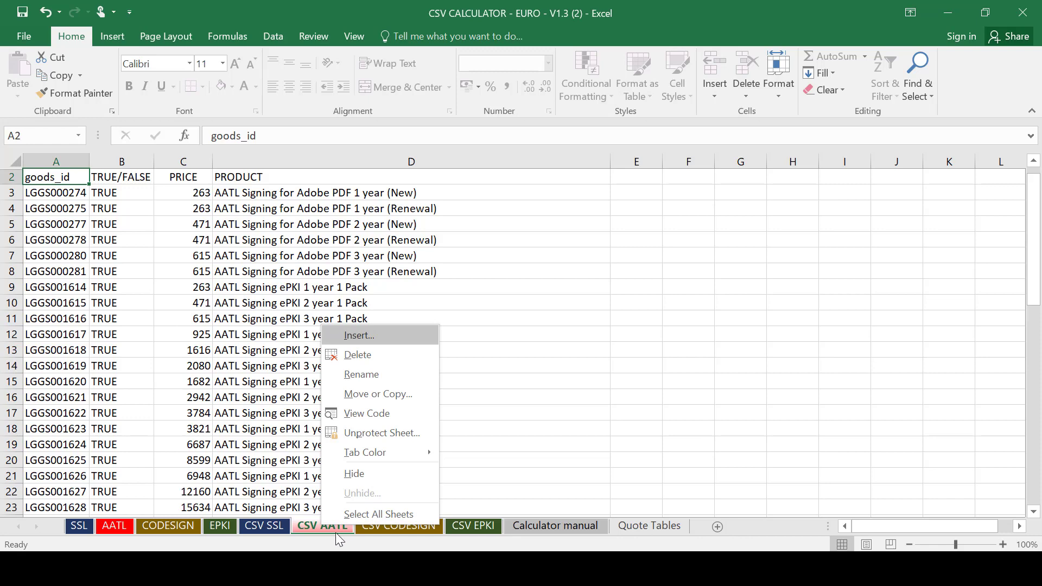
left_click(374, 394)
left_click(483, 332)
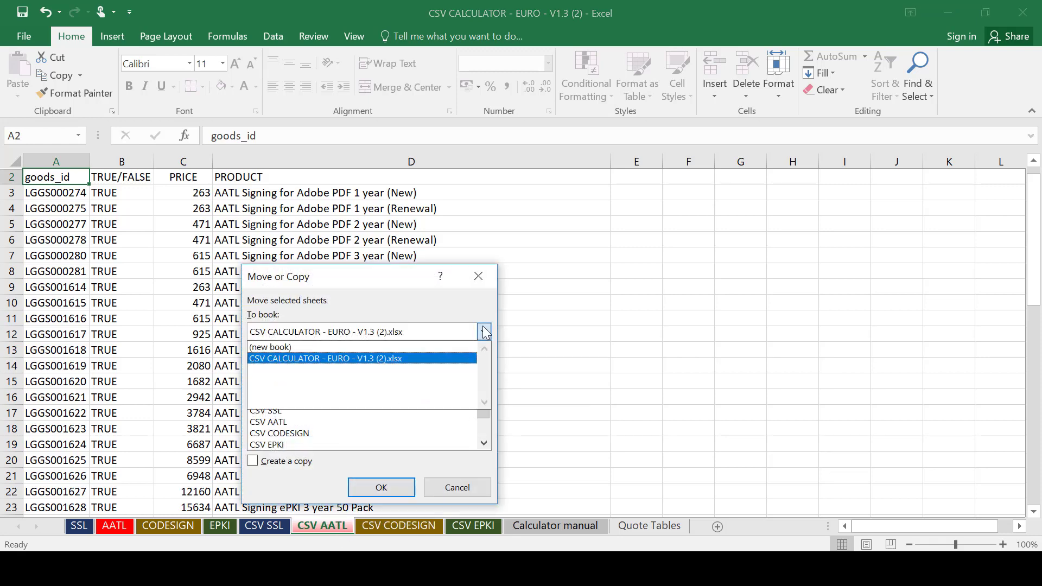
left_click(448, 349)
left_click(254, 462)
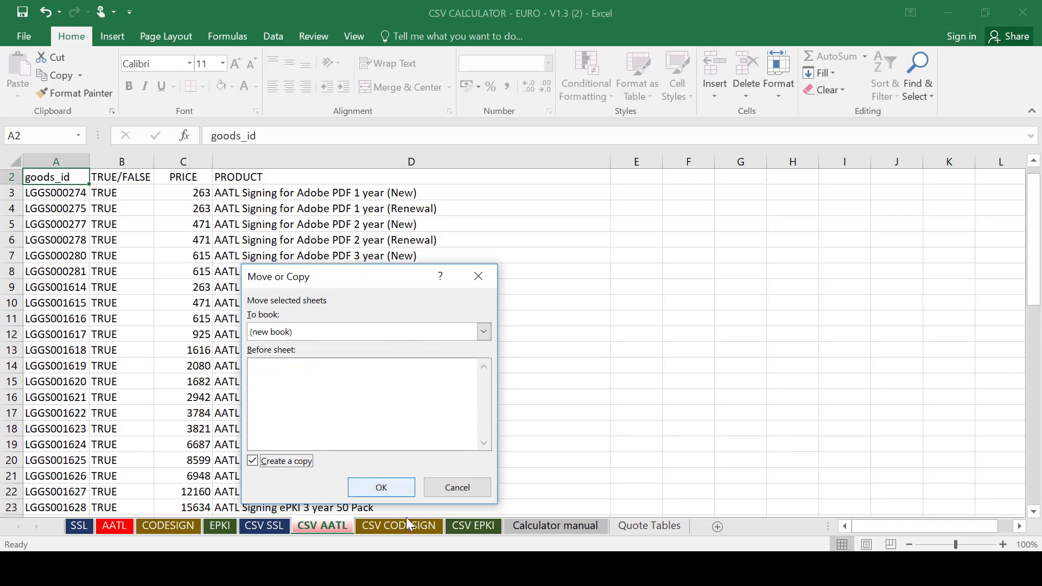
left_click(385, 487)
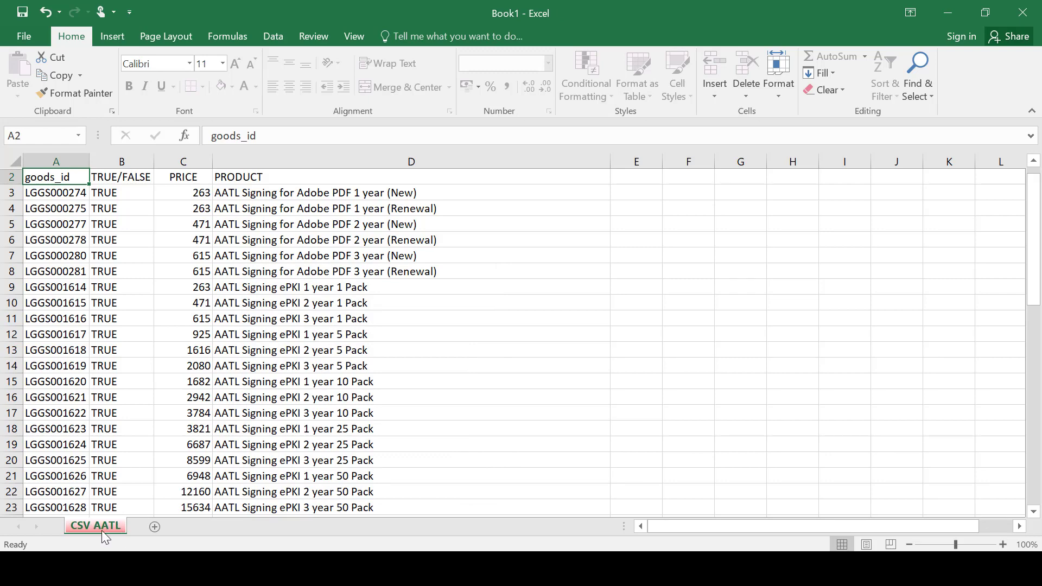
double_click(515, 10)
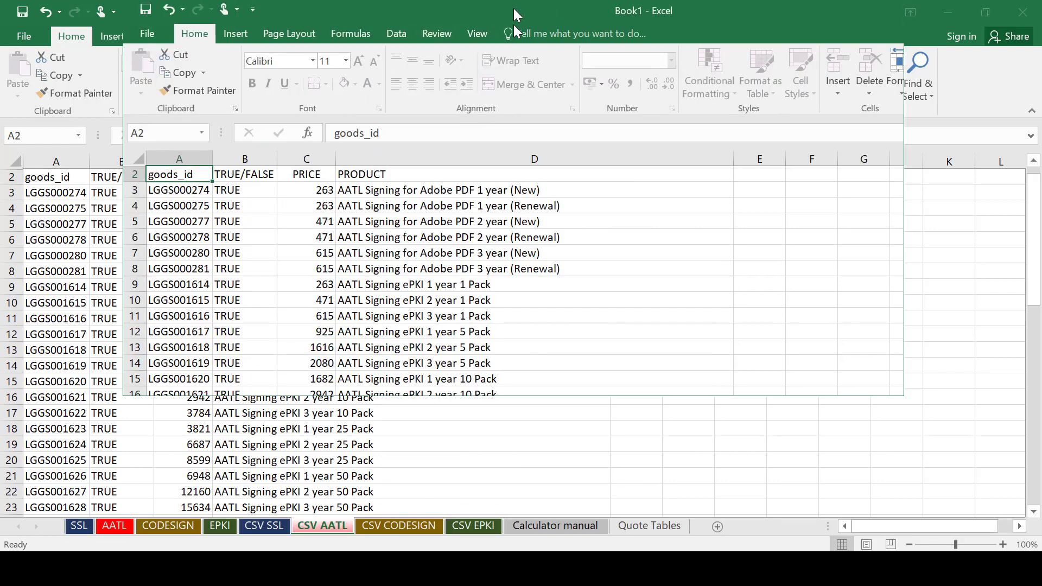
left_click_drag(514, 10, 523, 83)
double_click(523, 83)
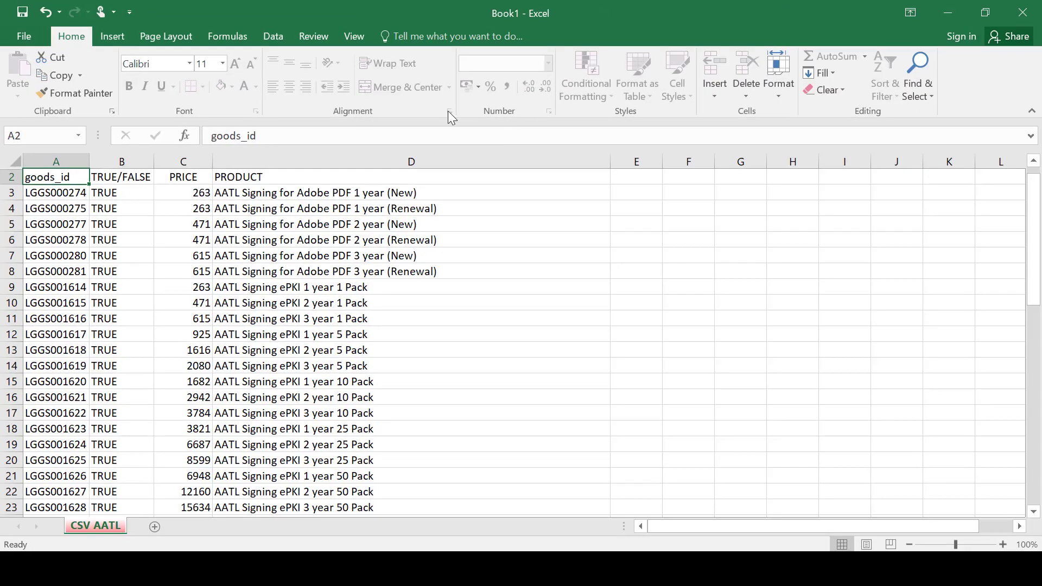
Save the new workbook to the Desktop as "Demo Retail Pricing" in CSV (Comma delimited) format, and close it without saving again
left_click(25, 35)
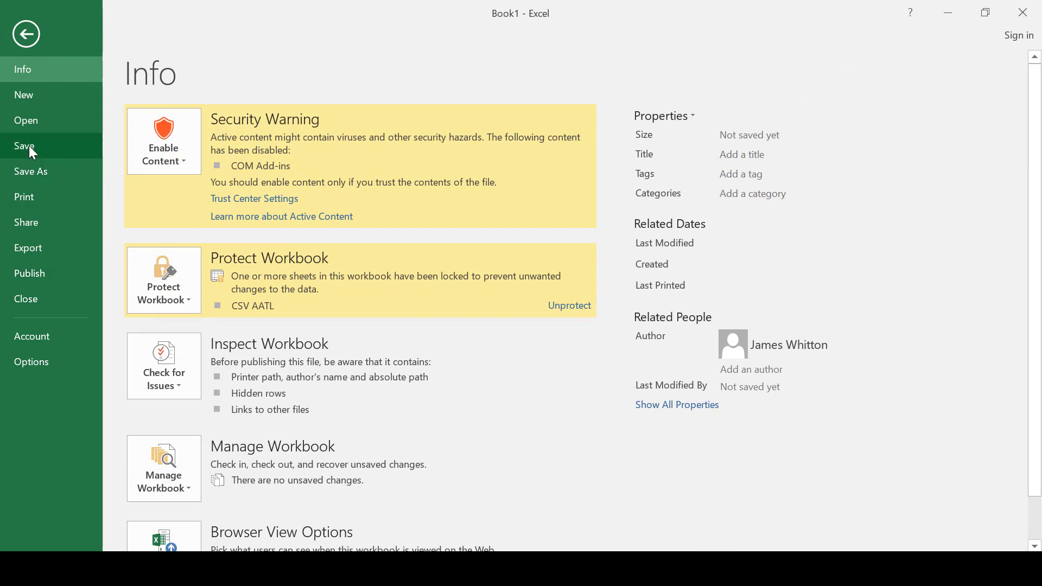
left_click(40, 174)
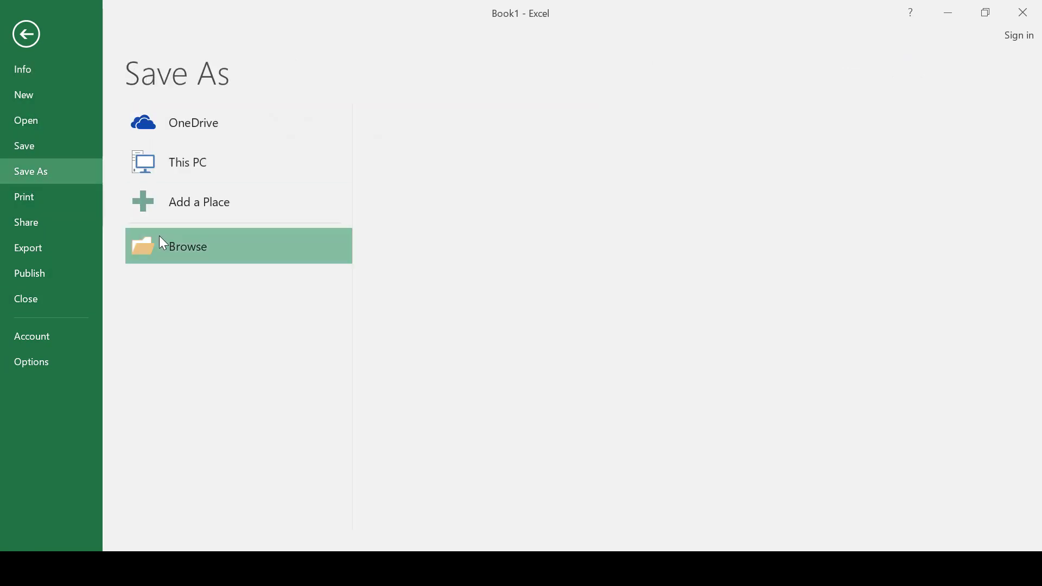
left_click(332, 243)
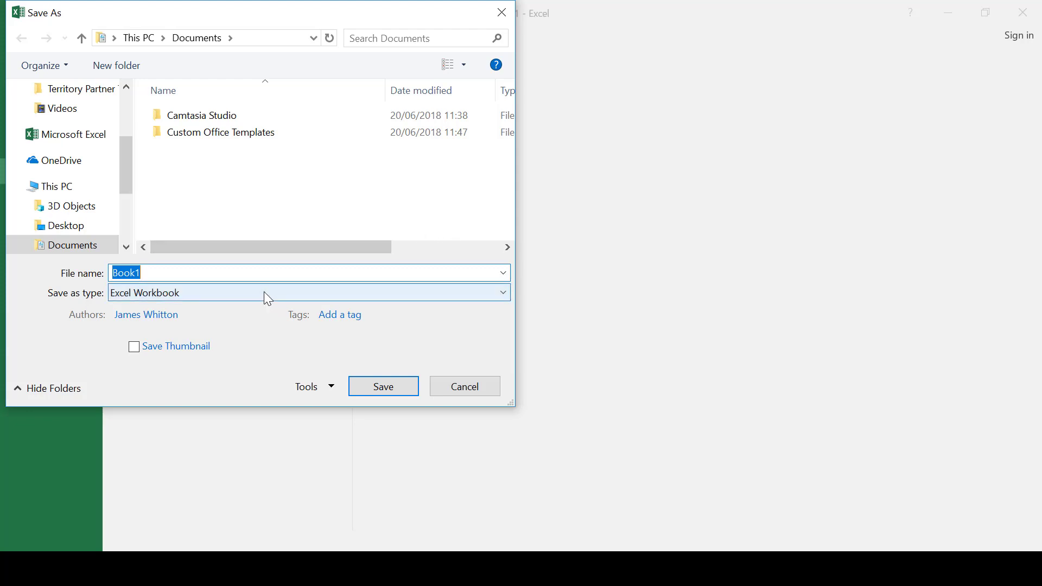
type("Demo Retail Pricing")
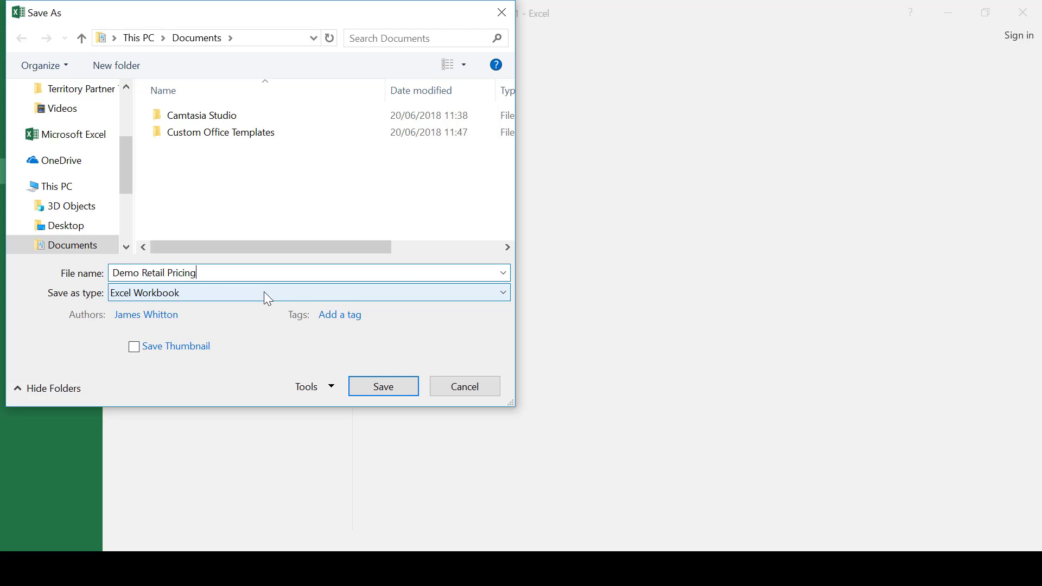
left_click(90, 227)
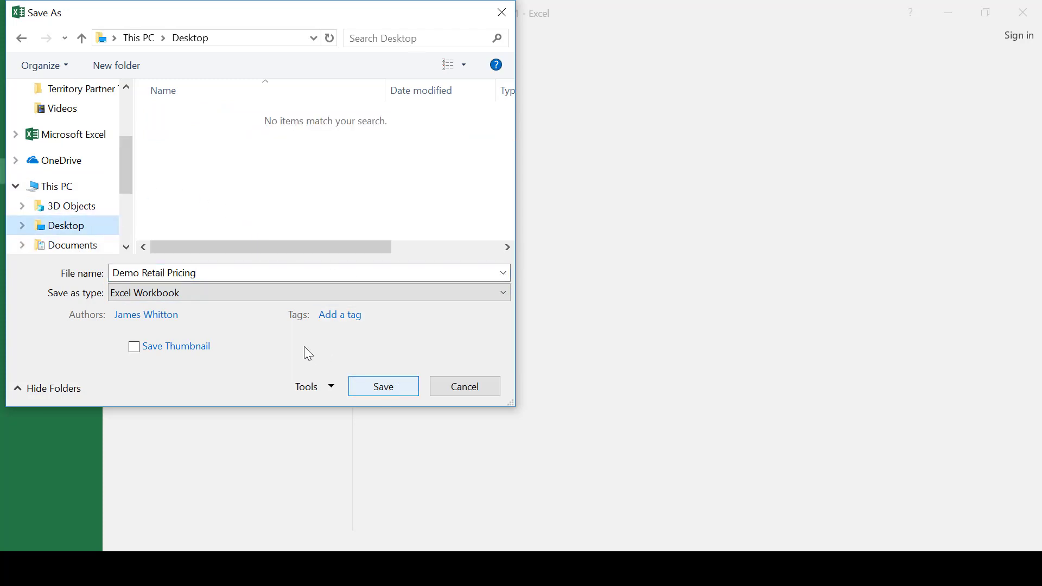
left_click(502, 292)
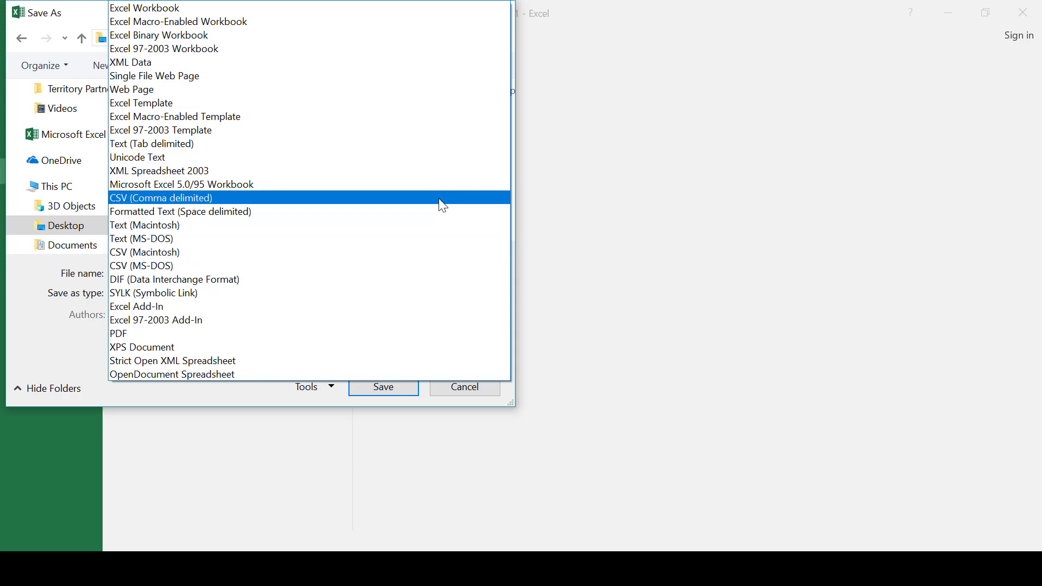
left_click(439, 199)
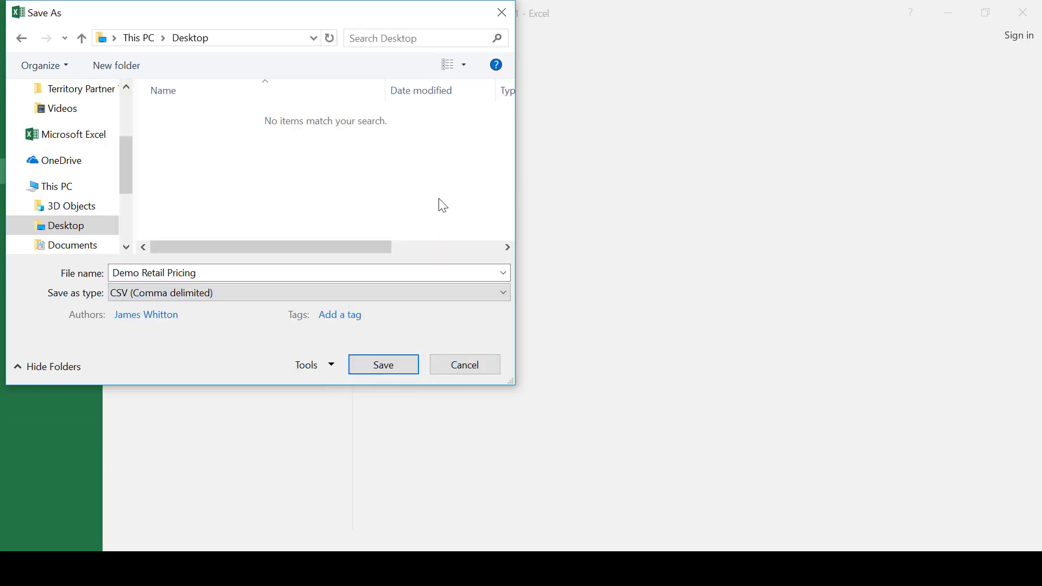
left_click(390, 363)
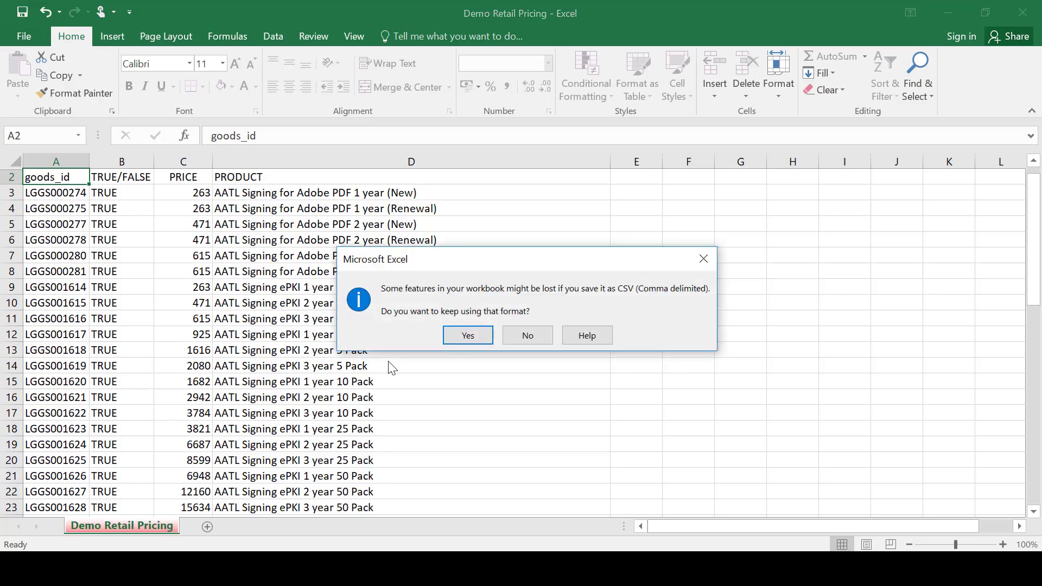
left_click(482, 335)
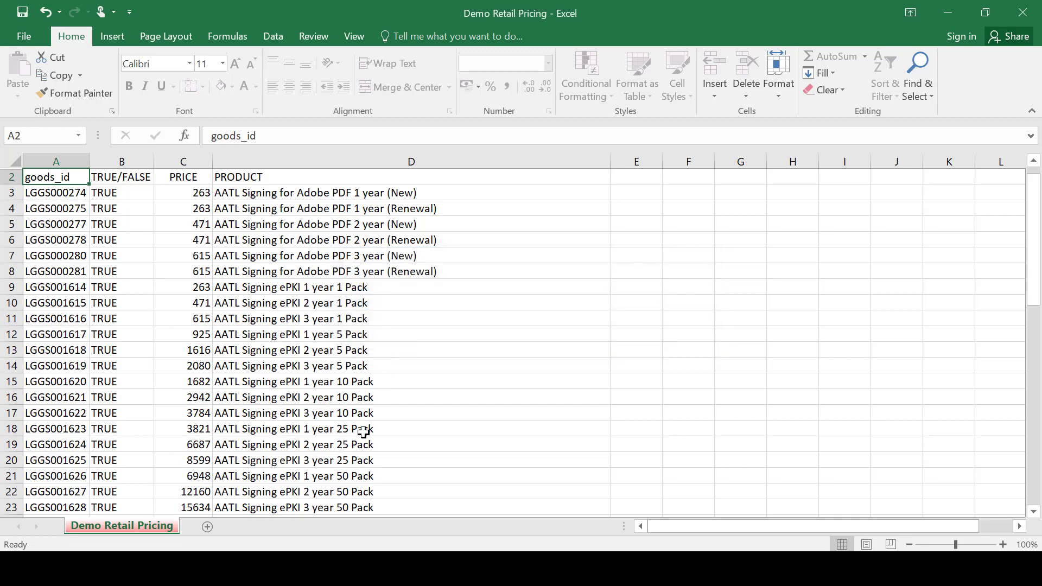
left_click(1037, 19)
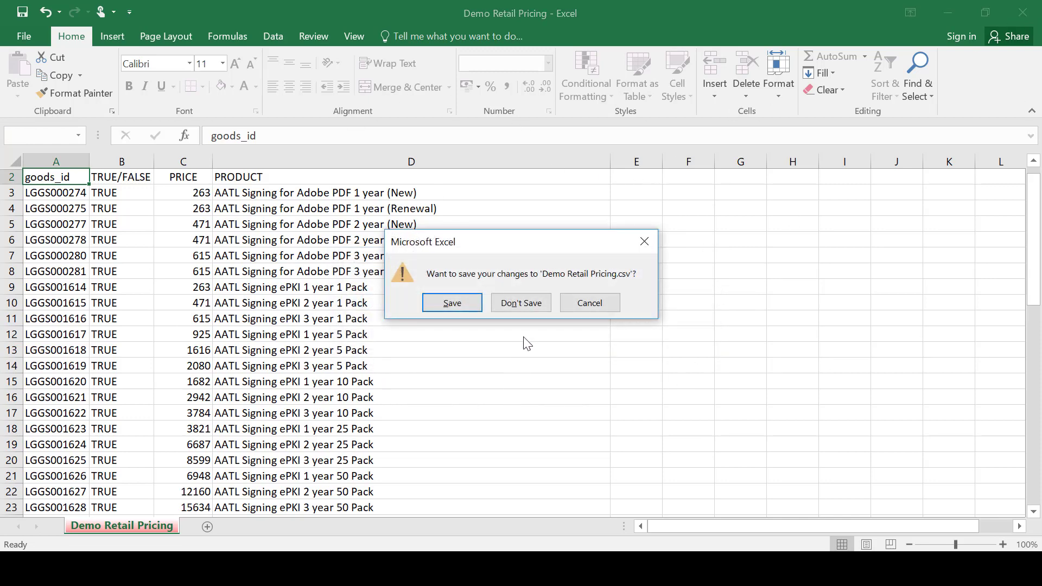
left_click(529, 299)
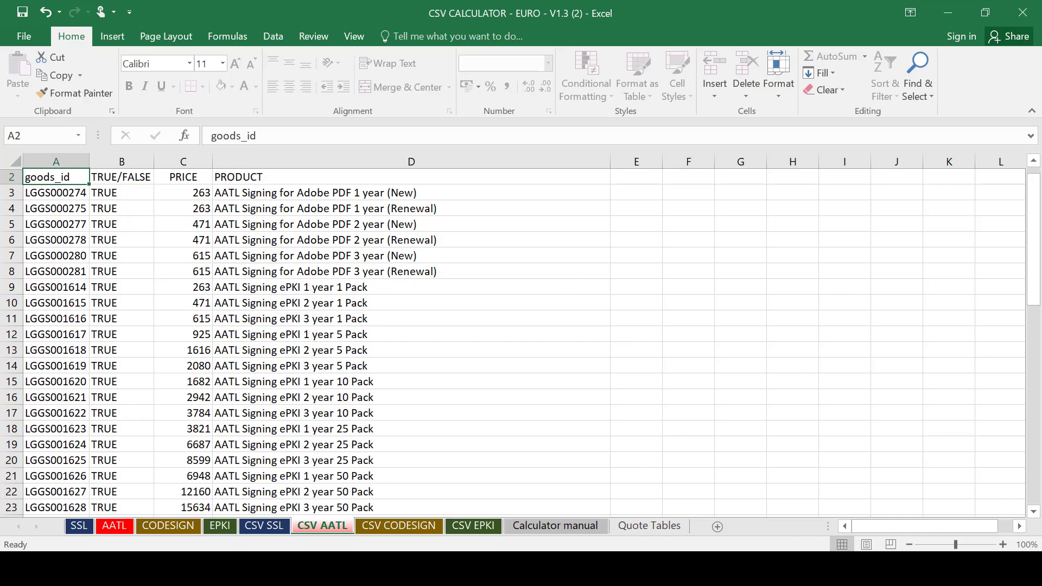
Switch to the GlobalSign page in Chrome and return from the Retail pricing group's confirmation list to its editing form
left_click(503, 568)
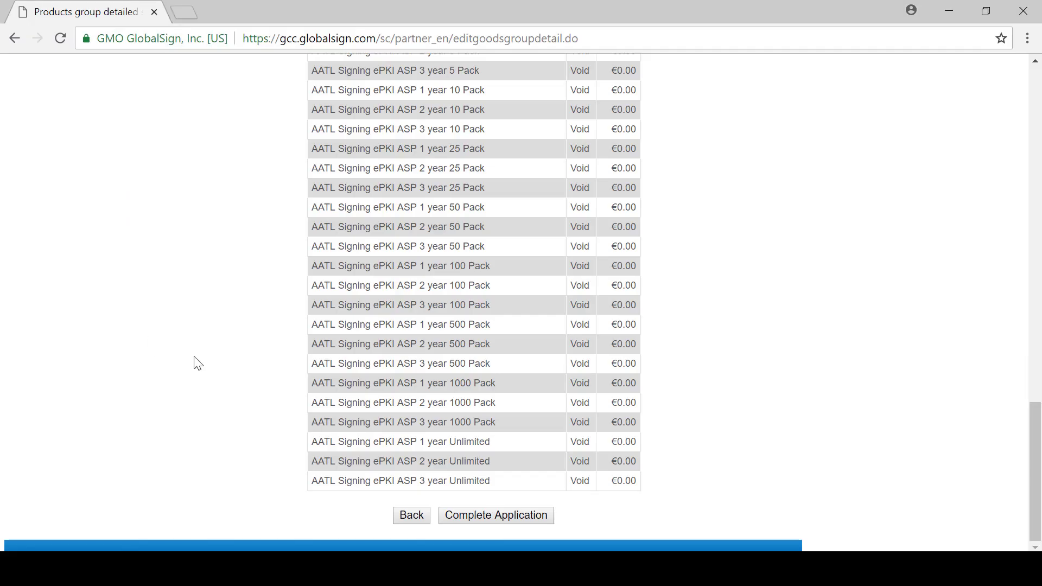
scroll(199, 363, "up", 15)
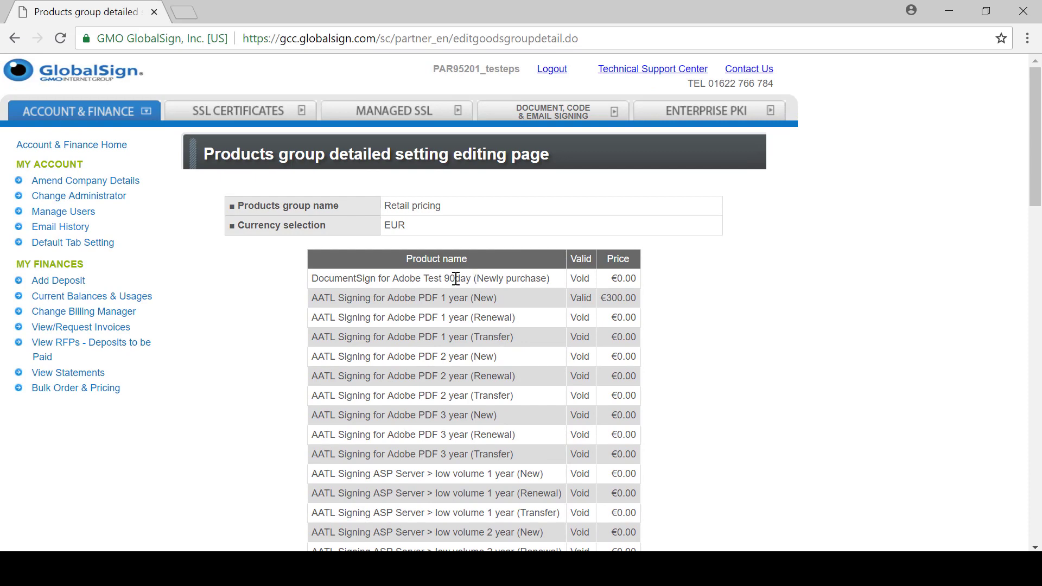
scroll(470, 277, "down", 6)
scroll(271, 279, "down", 10)
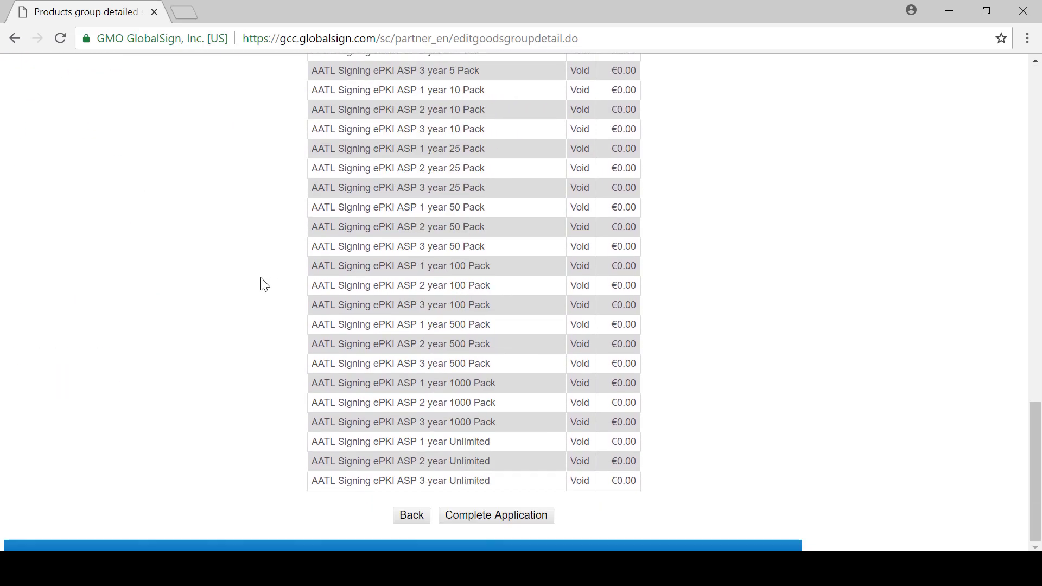
left_click(413, 515)
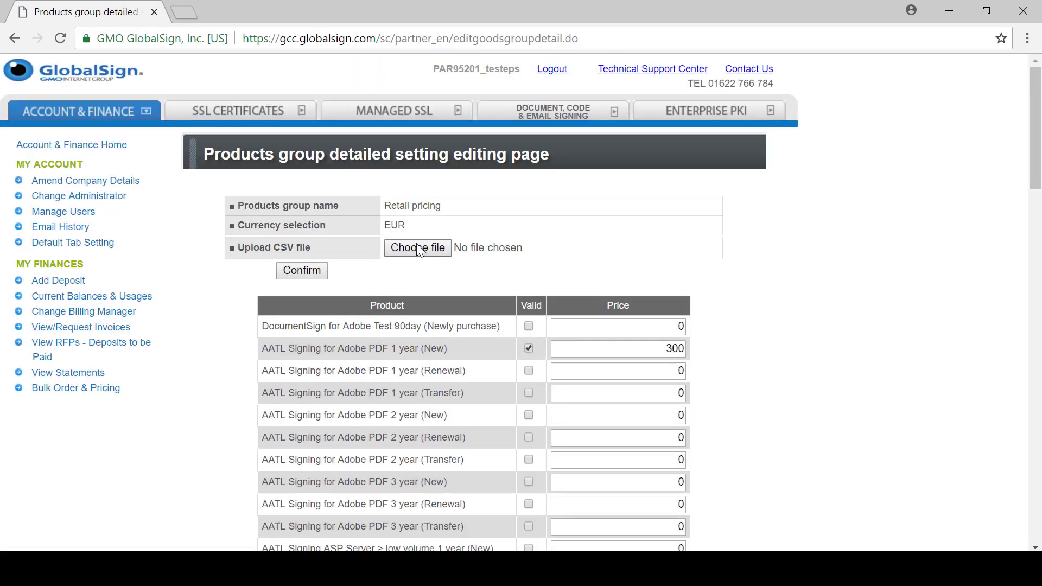
Mark AATL Signing for Adobe PDF 1 year (New) as not valid and set its price to 0
left_click(528, 348)
double_click(656, 352)
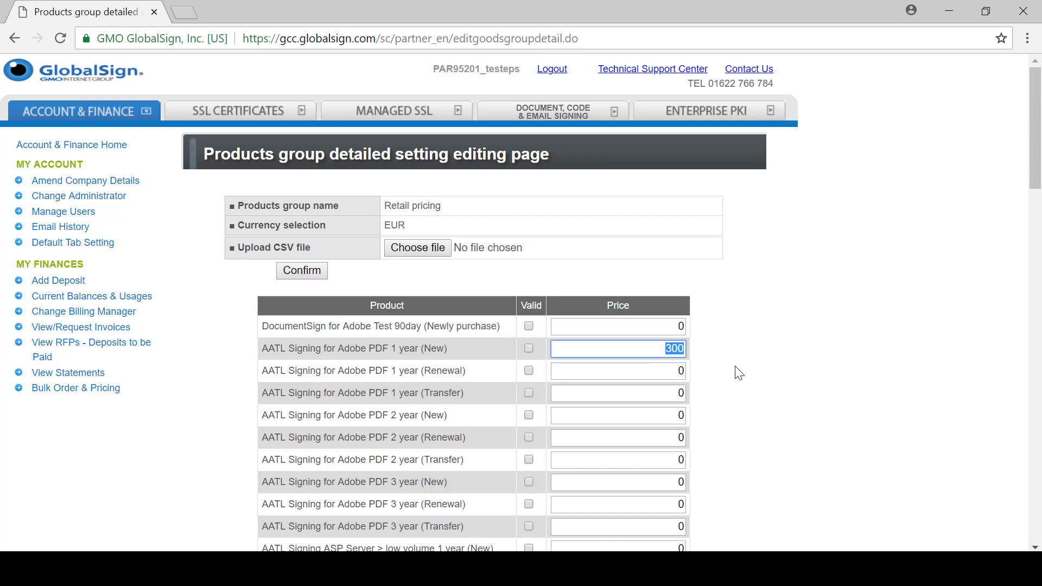
key("BackSpace")
type("0")
Upload Demo Retail Pricing.csv from the Desktop to the Retail pricing group and confirm the upload
left_click(427, 248)
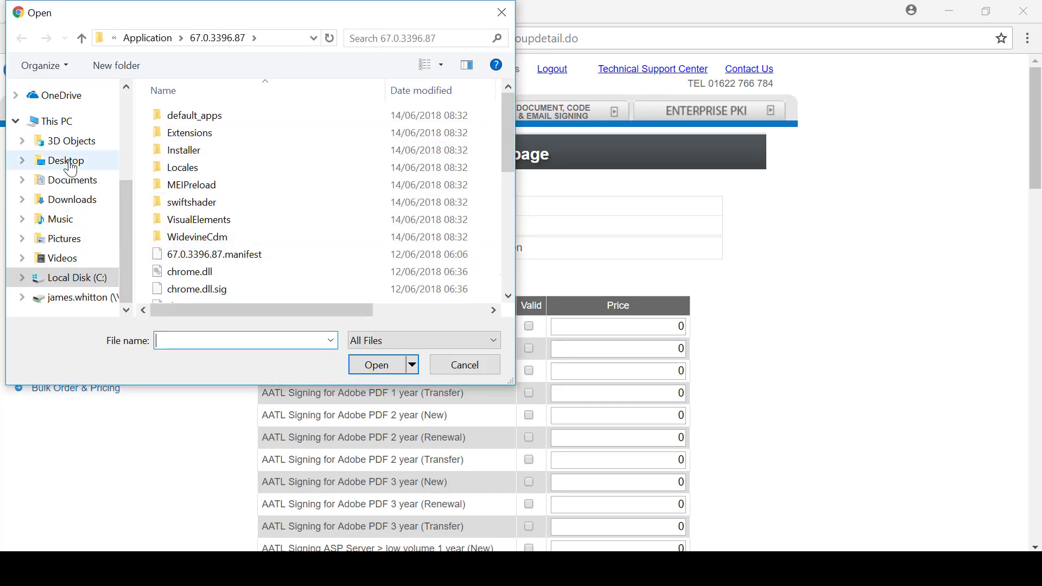
left_click(64, 162)
left_click(222, 118)
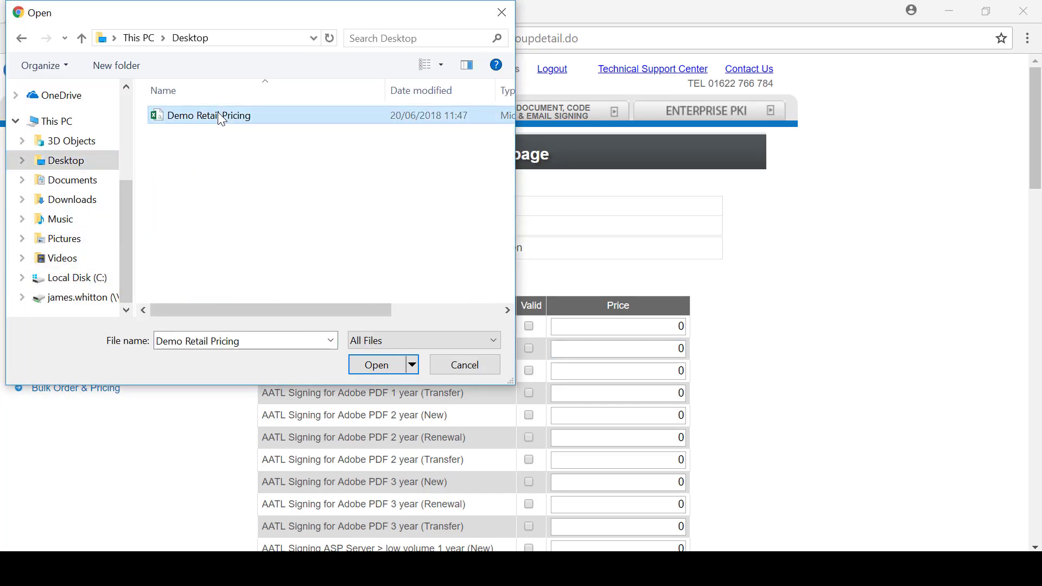
left_click(376, 366)
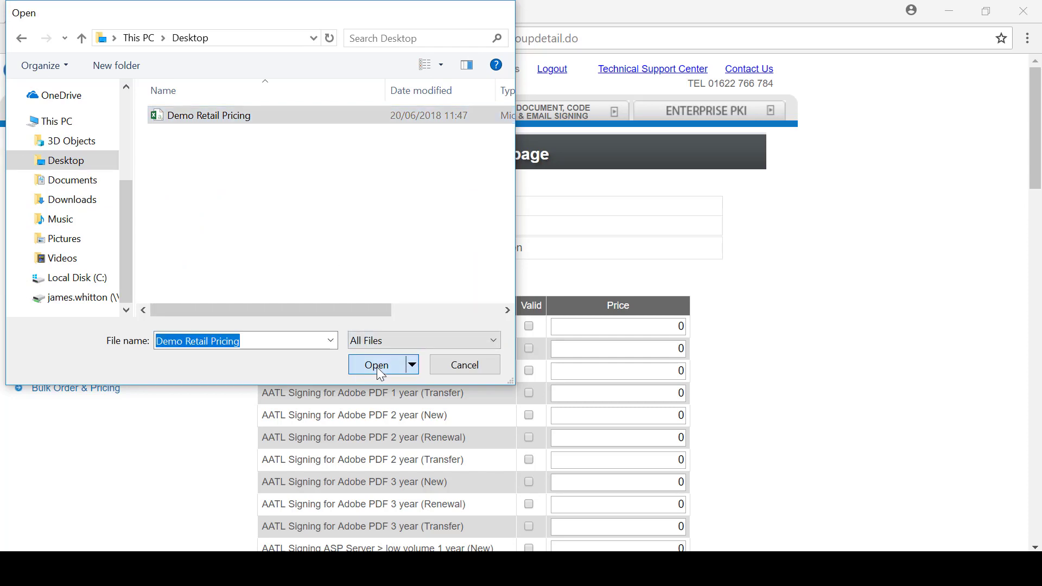
left_click(302, 271)
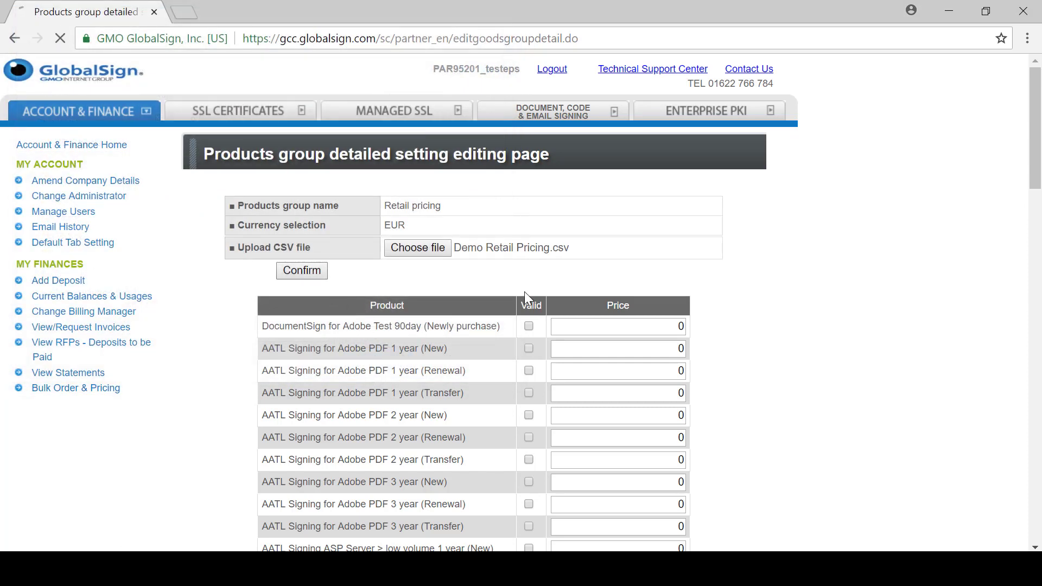
Examine the line-by-line format messages from the CSV upload alongside the imported AATL validity flags and prices
scroll(728, 315, "down", 20)
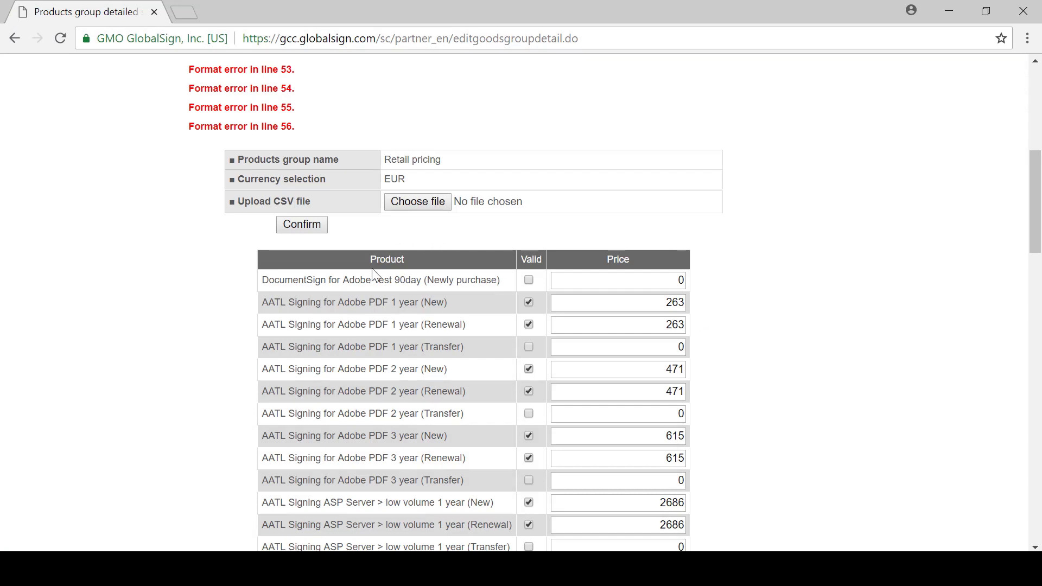
scroll(352, 266, "up", 5)
scroll(263, 123, "up", 3)
scroll(265, 124, "down", 10)
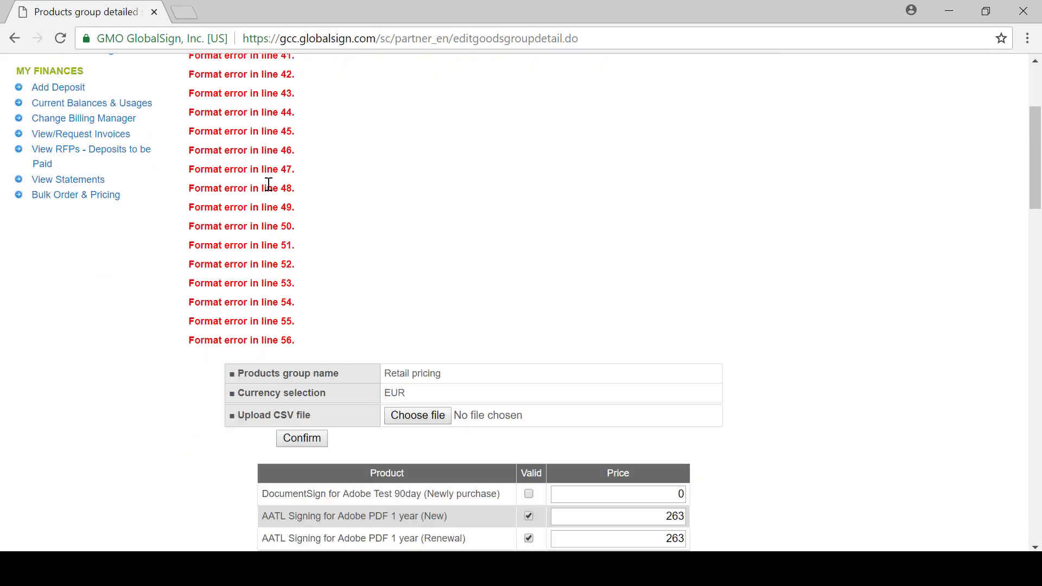
scroll(583, 168, "up", 2)
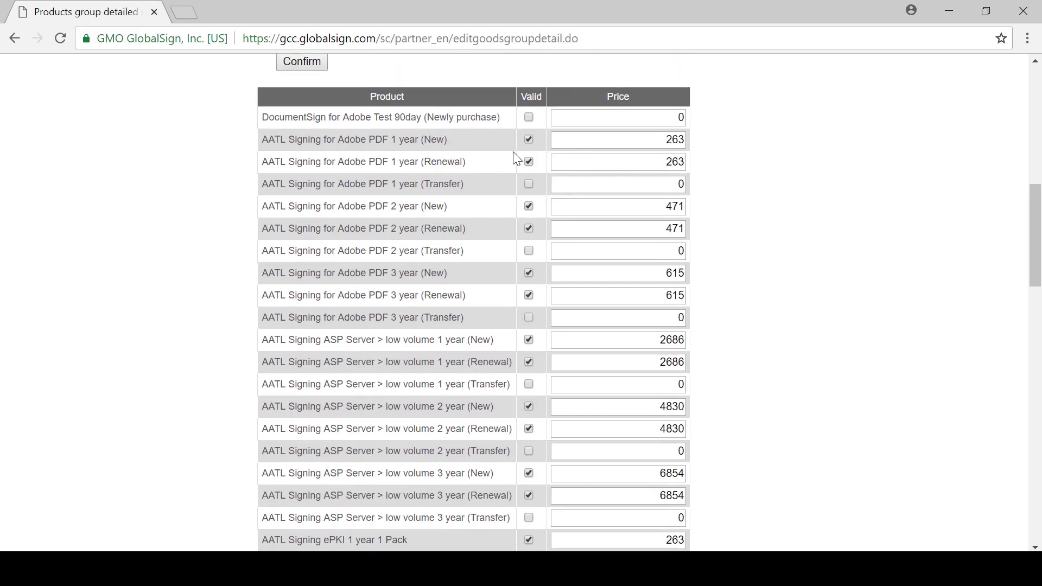
scroll(63, 252, "up", 6)
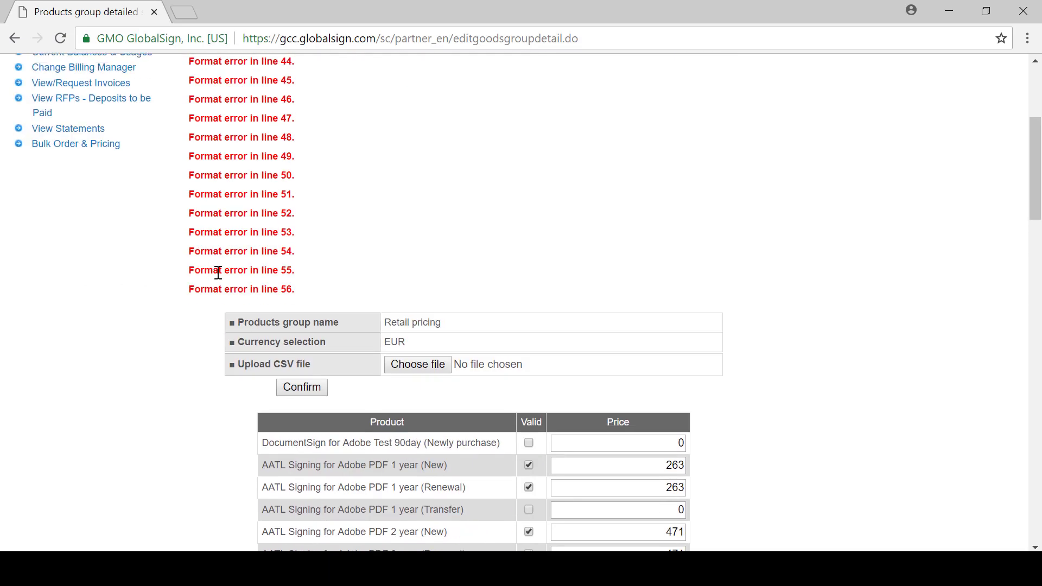
scroll(494, 188, "up", 5)
scroll(440, 223, "down", 10)
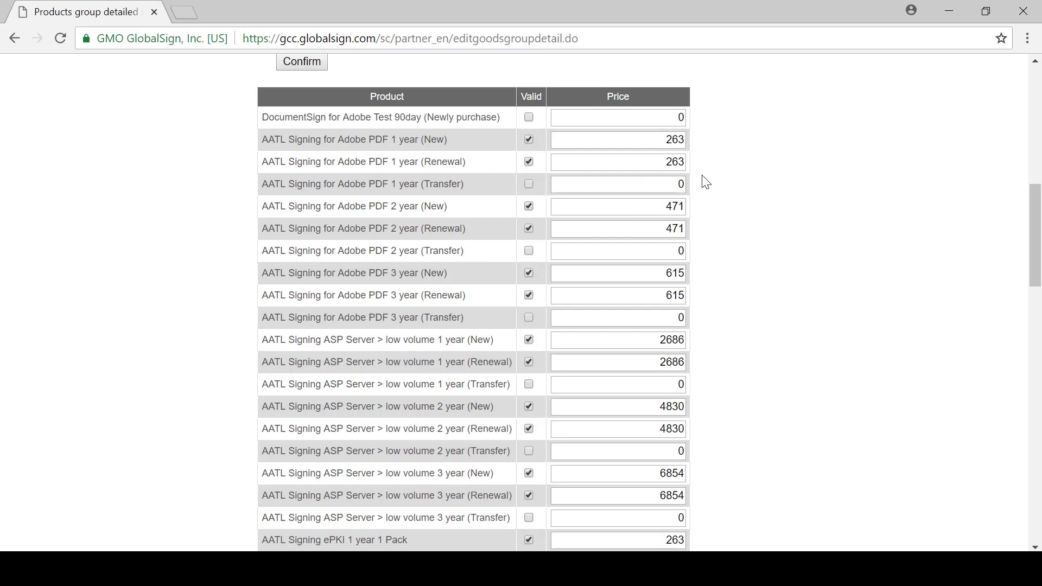
Check the remaining uploaded prices down to the ePKI ASP packs and confirm the group's detailed settings
scroll(706, 181, "down", 11)
scroll(667, 190, "down", 4)
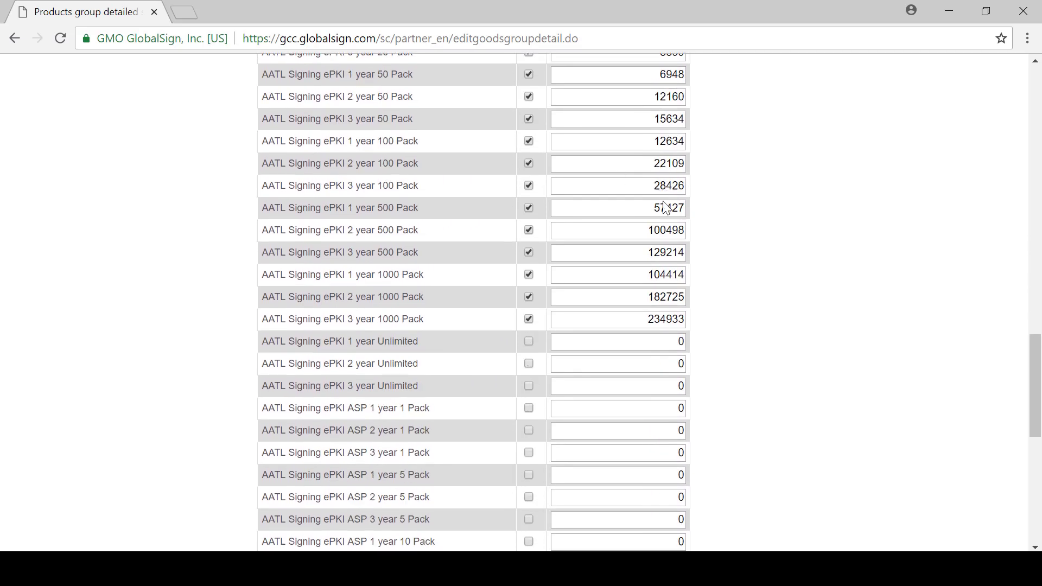
scroll(654, 226, "down", 3)
scroll(335, 173, "down", 6)
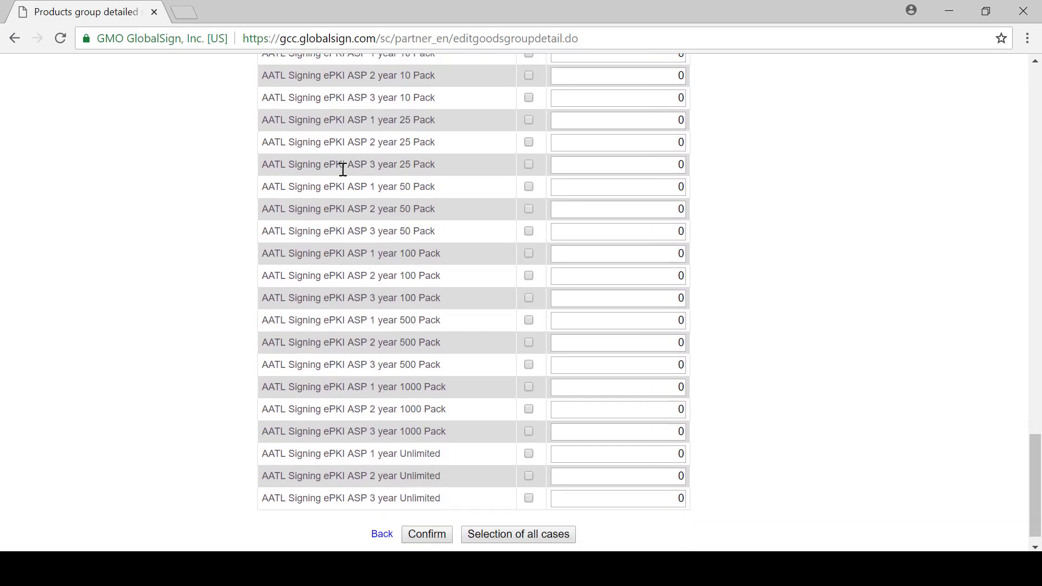
scroll(475, 458, "up", 20)
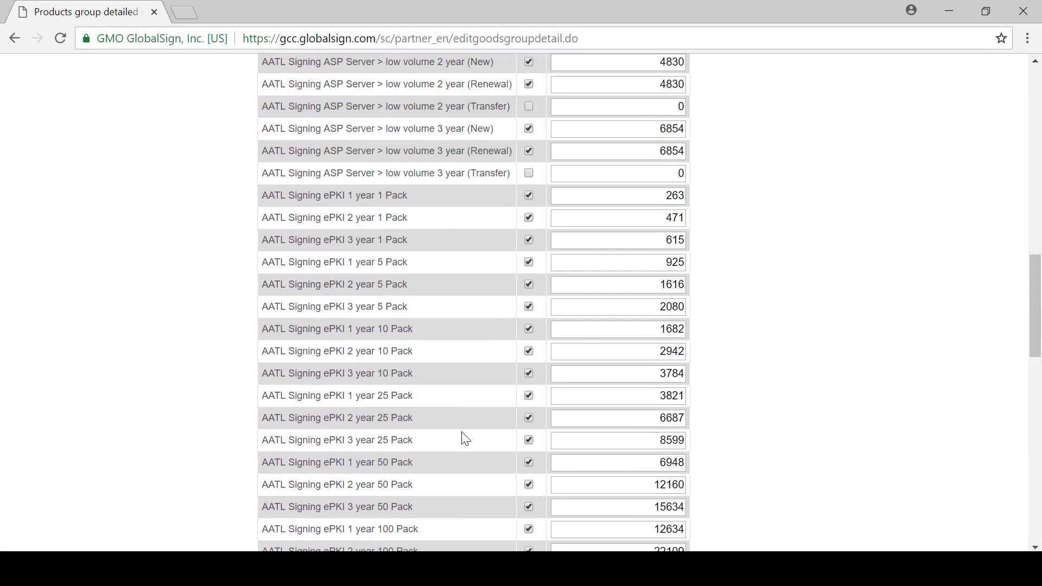
scroll(490, 339, "down", 20)
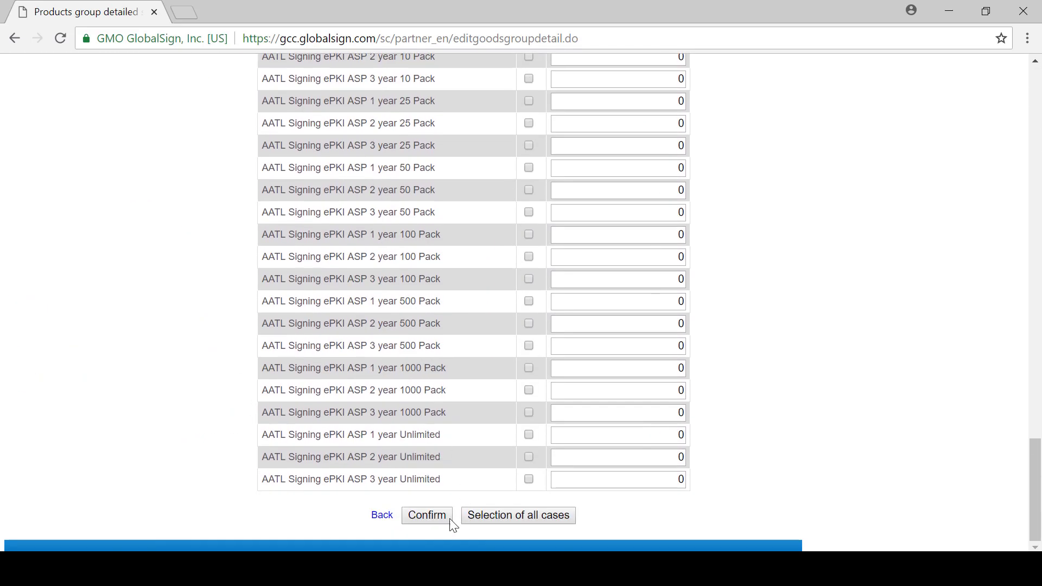
left_click(451, 520)
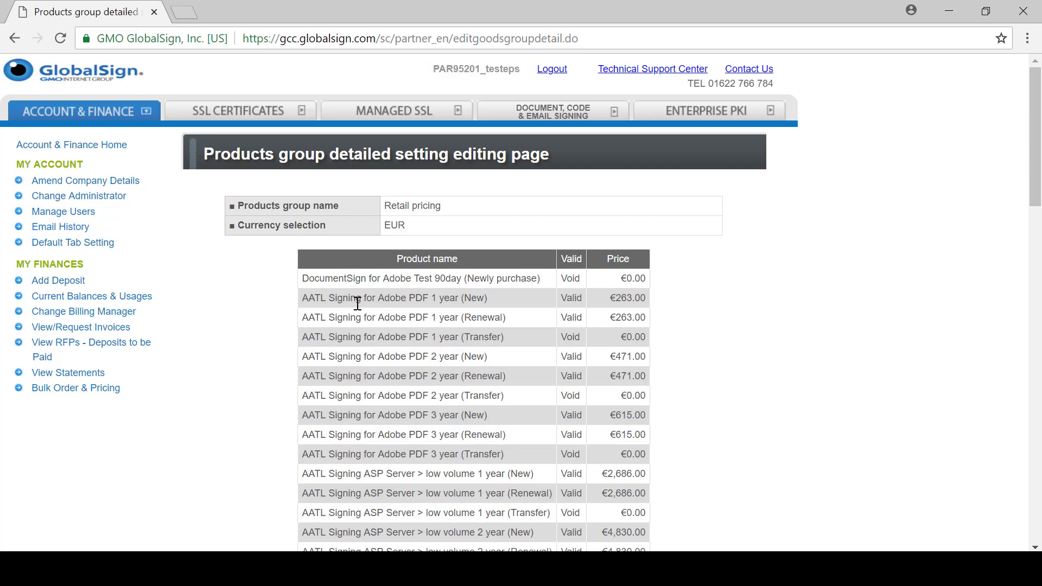
Review the Retail pricing group's EUR confirmation list and complete the application
scroll(610, 310, "down", 3)
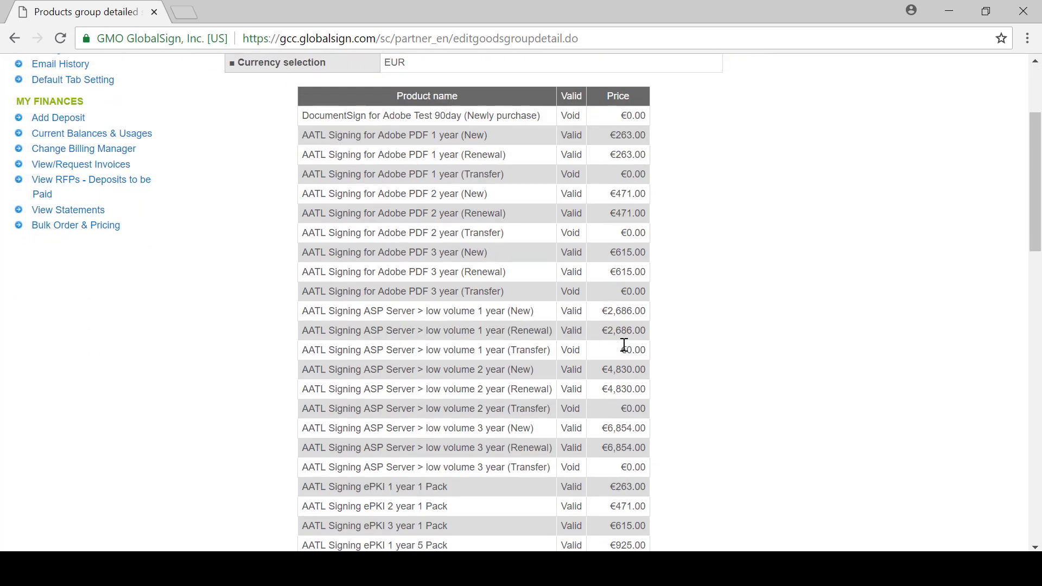
scroll(624, 345, "down", 13)
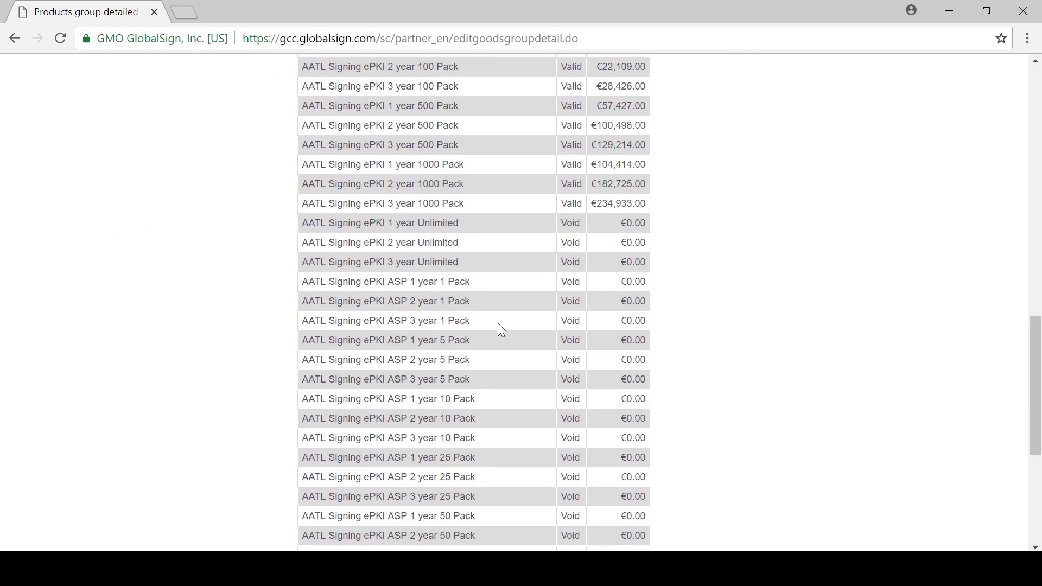
scroll(500, 329, "down", 6)
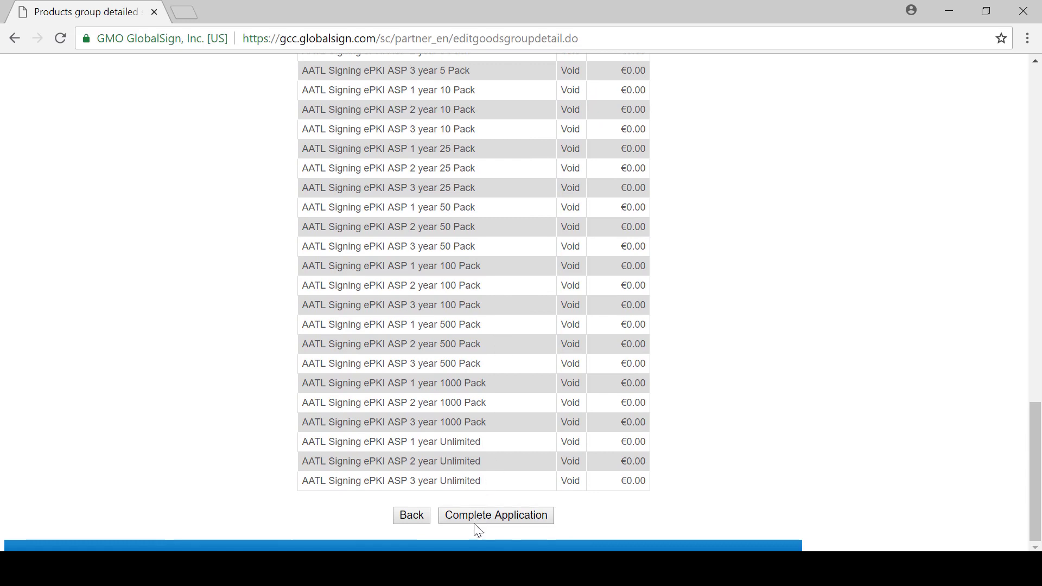
left_click(478, 519)
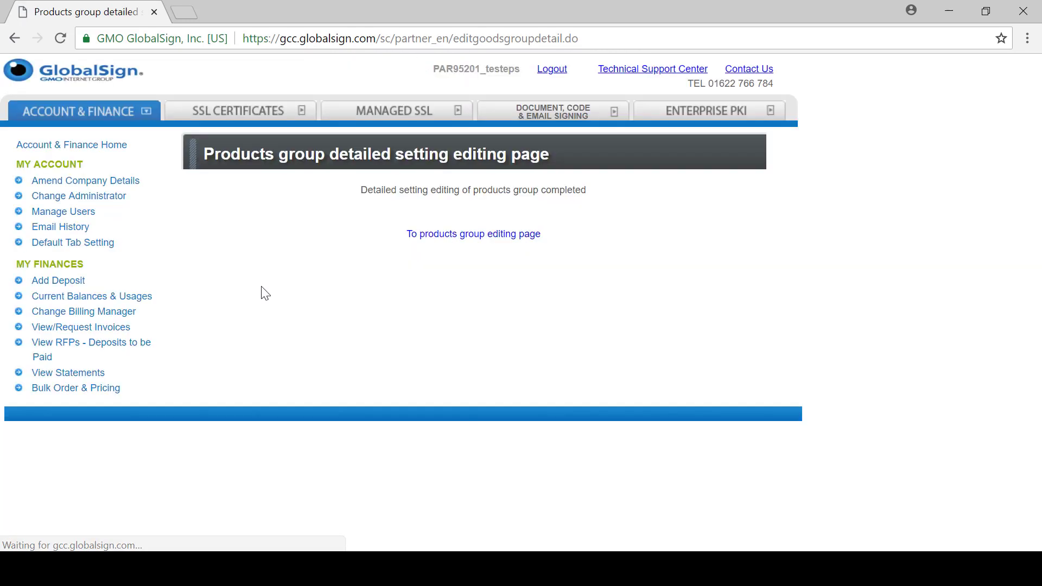
Return to the products group editing page and check the saved DocumentSign product prices
left_click(472, 239)
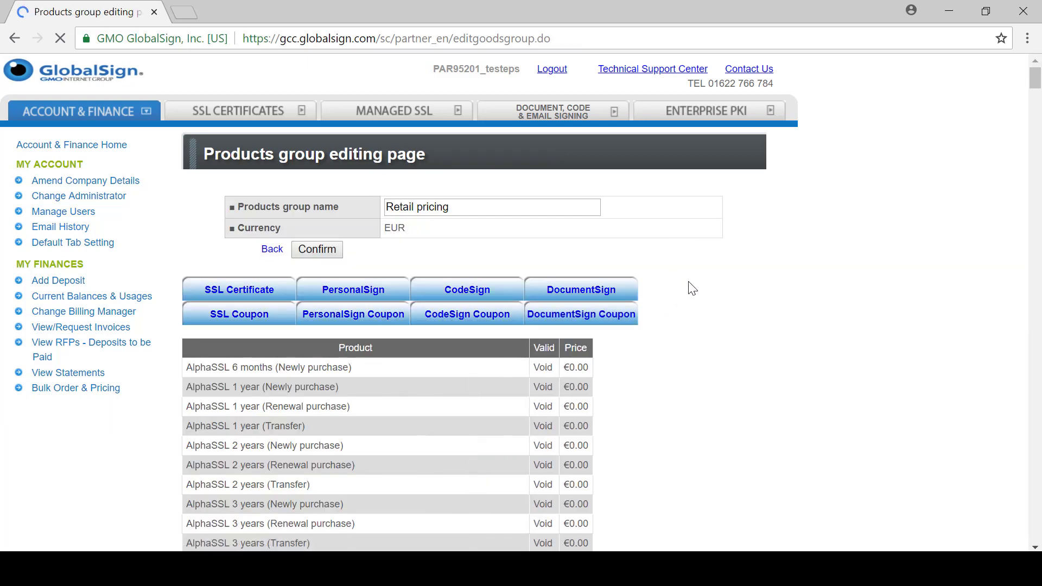
scroll(369, 293, "down", 3)
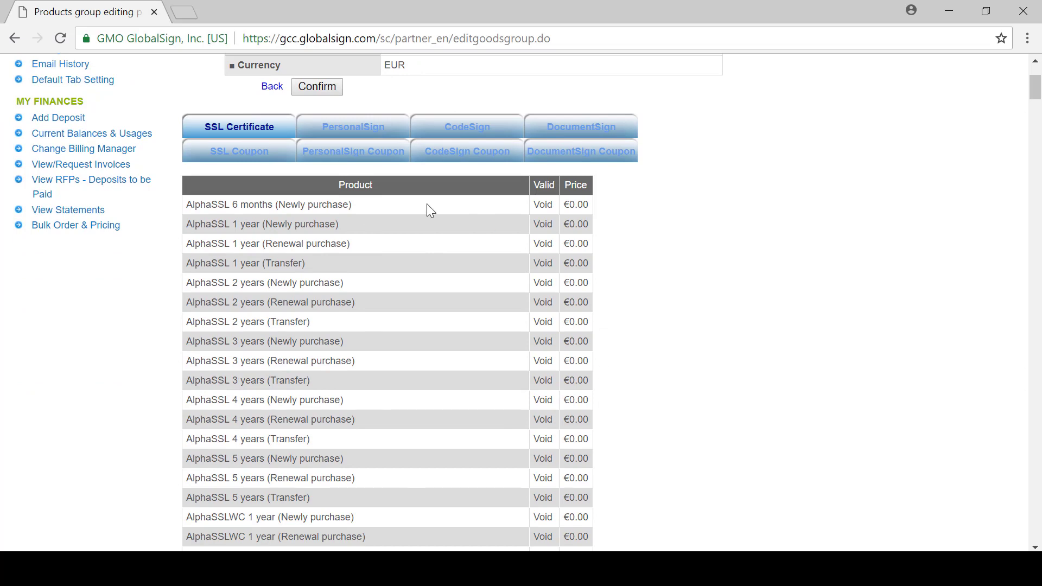
left_click(439, 130)
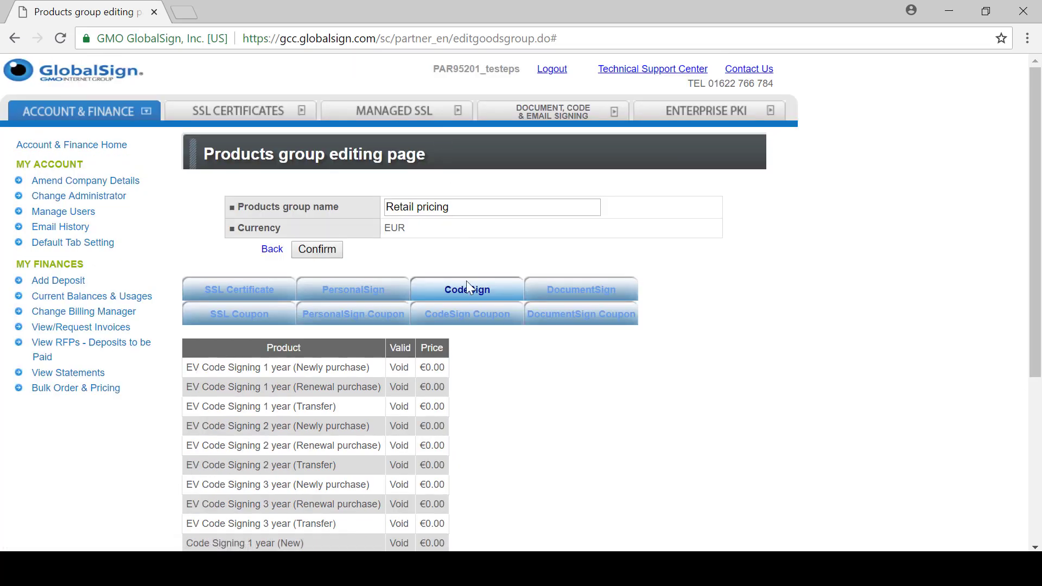
left_click(562, 291)
scroll(411, 263, "down", 3)
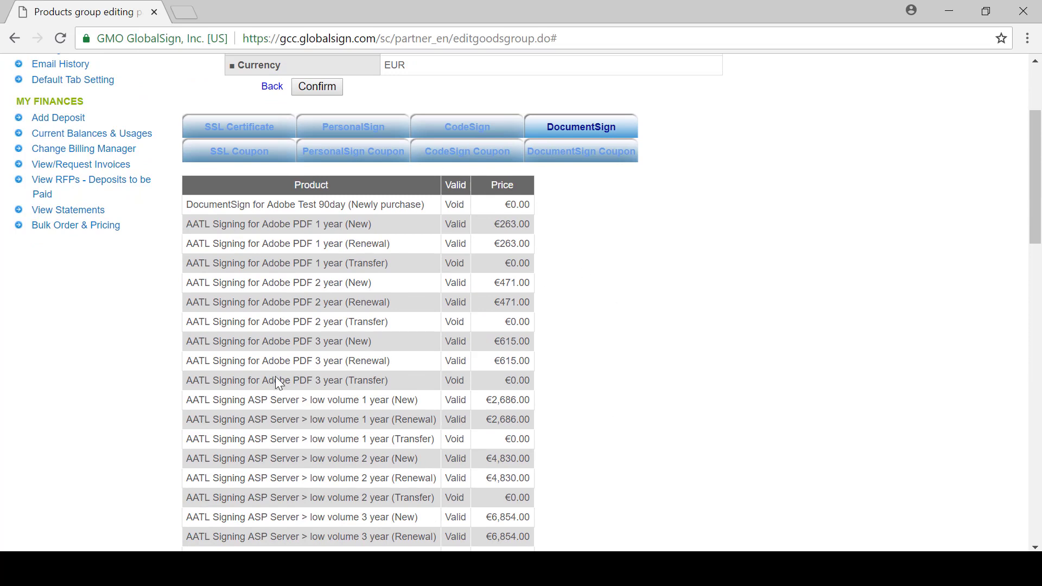
scroll(191, 391, "up", 3)
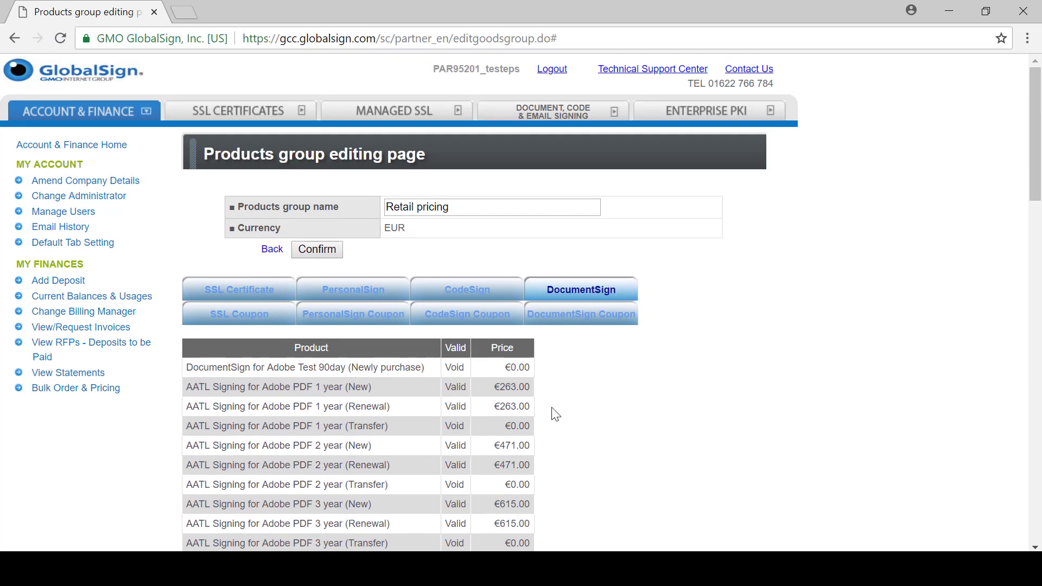